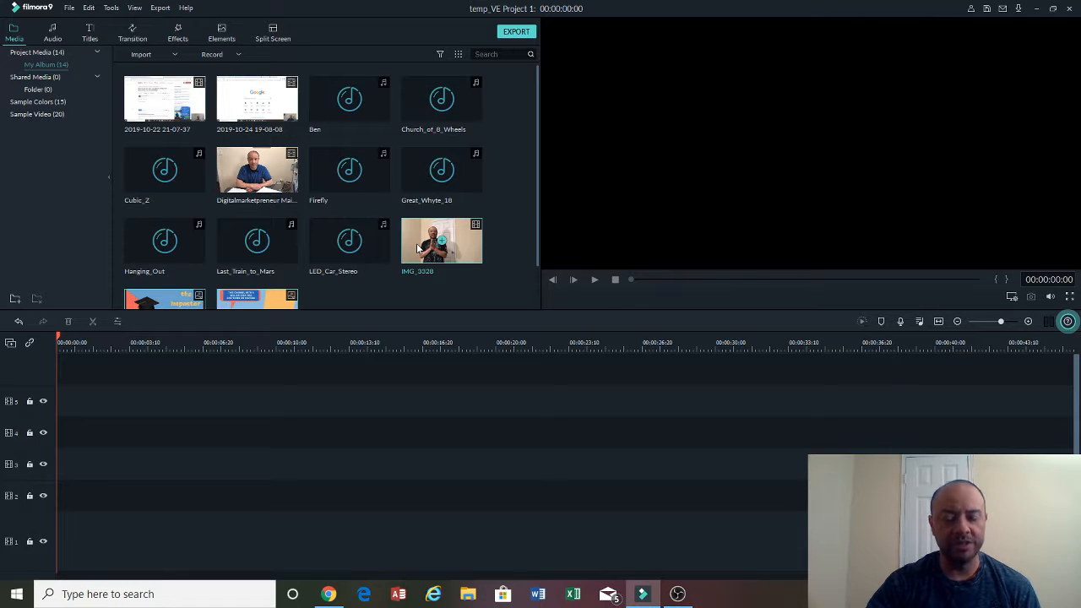
{"action": "left_click", "coordinate": [143, 55]}
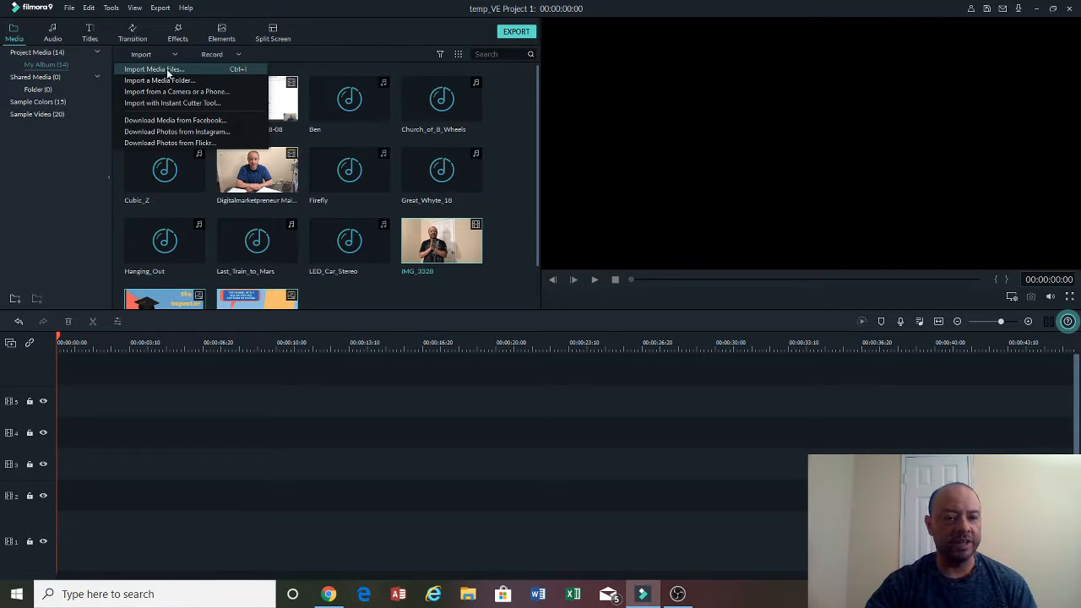
{"action": "left_click", "coordinate": [208, 94]}
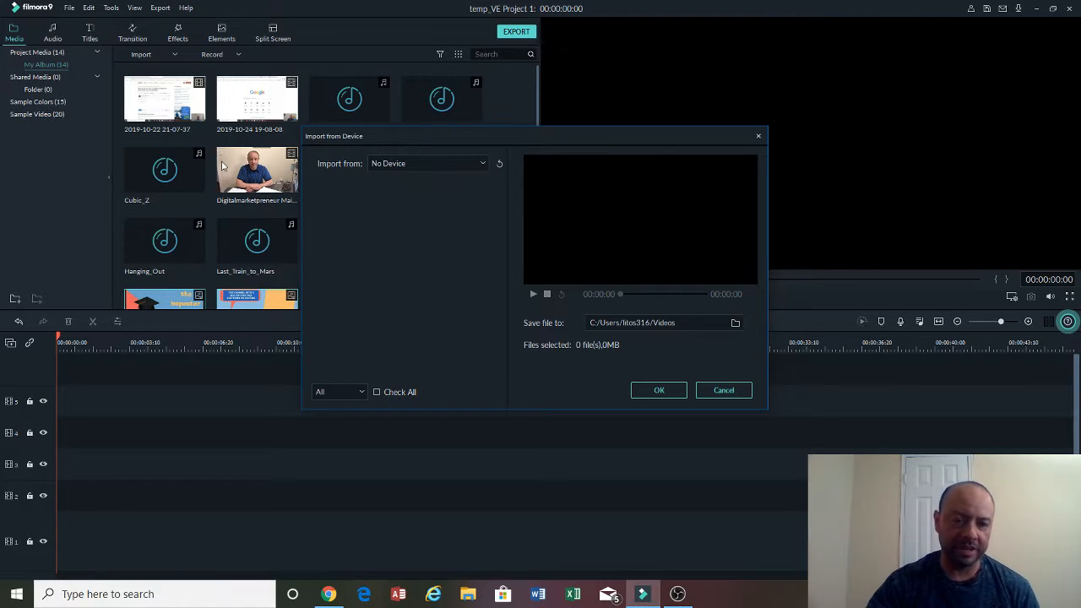
{"action": "left_click", "coordinate": [758, 138]}
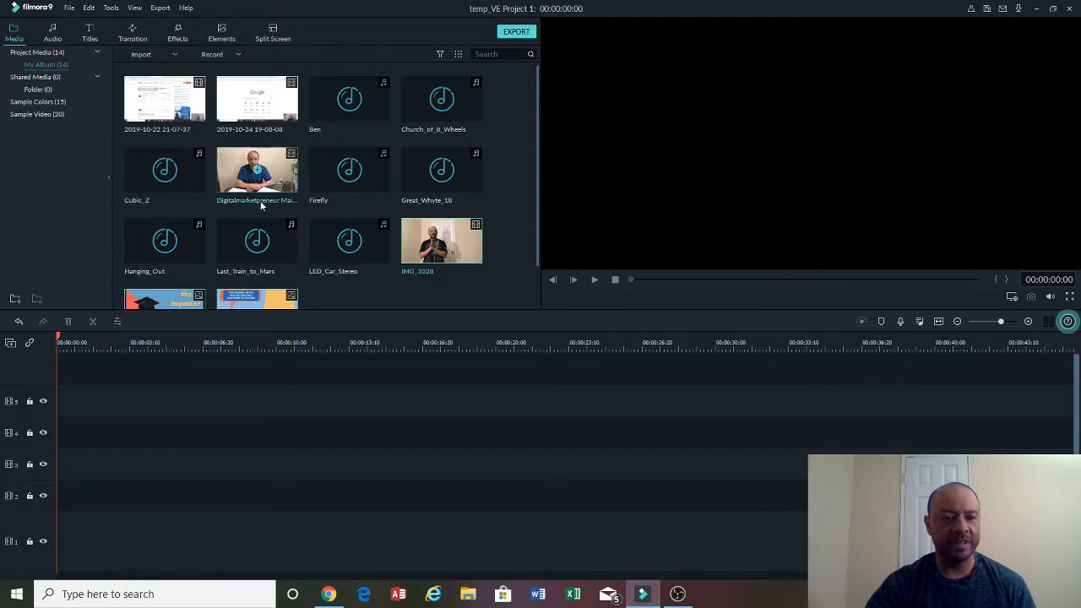
- Add the IMG_3328 clip to the timeline, matching the project settings to the media
{"action": "left_click_drag", "start_coordinate": [437, 241], "coordinate": [62, 514]}
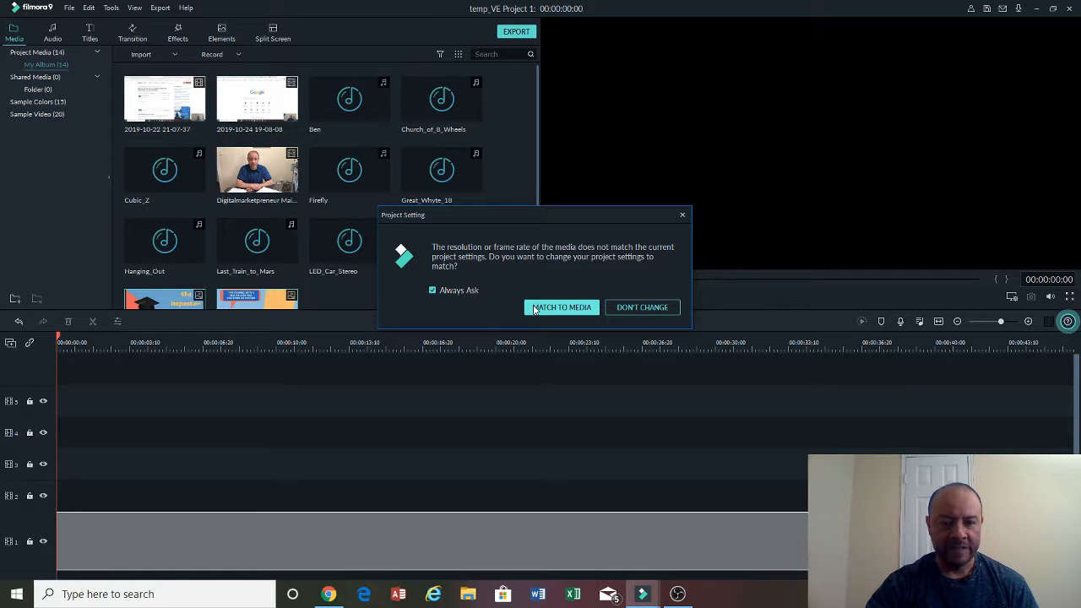
{"action": "left_click", "coordinate": [561, 308]}
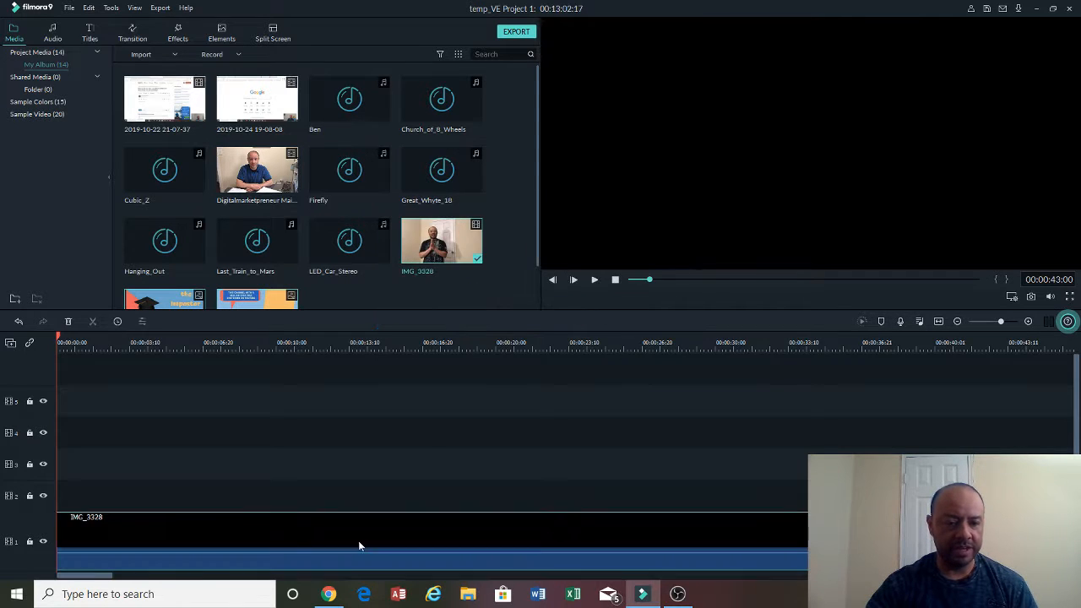
{"action": "mouse_move", "coordinate": [347, 520]}
{"action": "left_mouse_down"}
{"action": "mouse_move", "coordinate": [344, 495]}
{"action": "mouse_move", "coordinate": [335, 525]}
{"action": "left_mouse_up"}
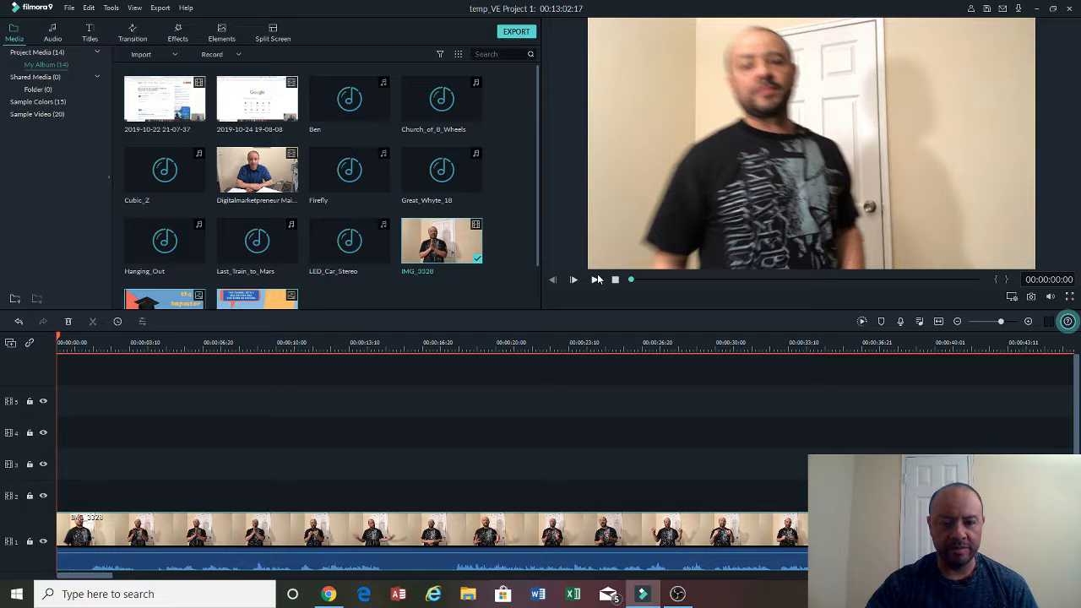
- Split the clip at about 00:00:01:18 and delete the opening segment before the split
{"action": "left_click", "coordinate": [596, 280]}
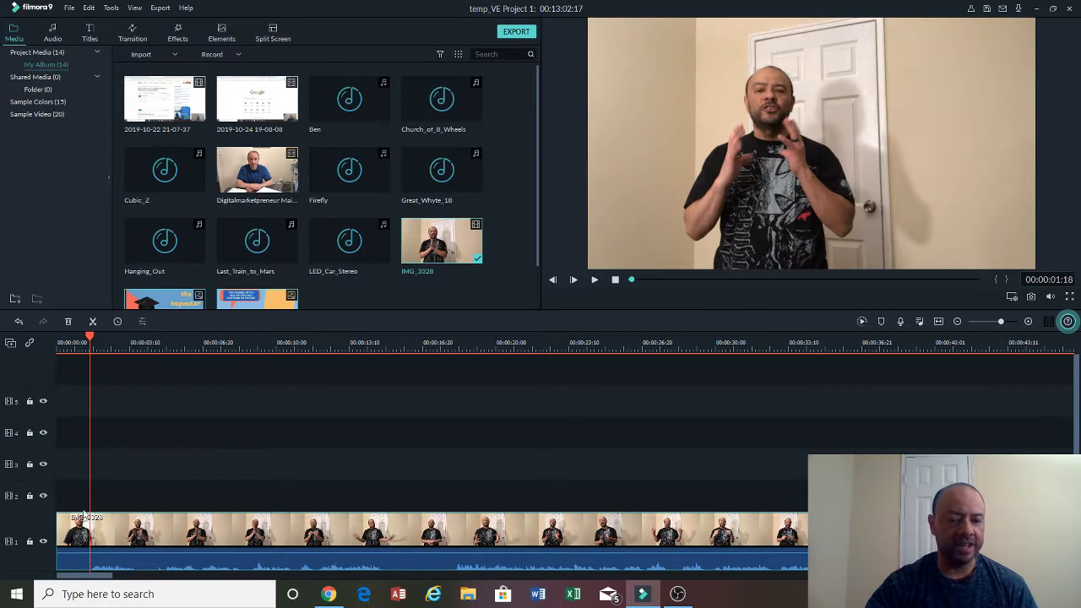
{"action": "left_click", "coordinate": [93, 322]}
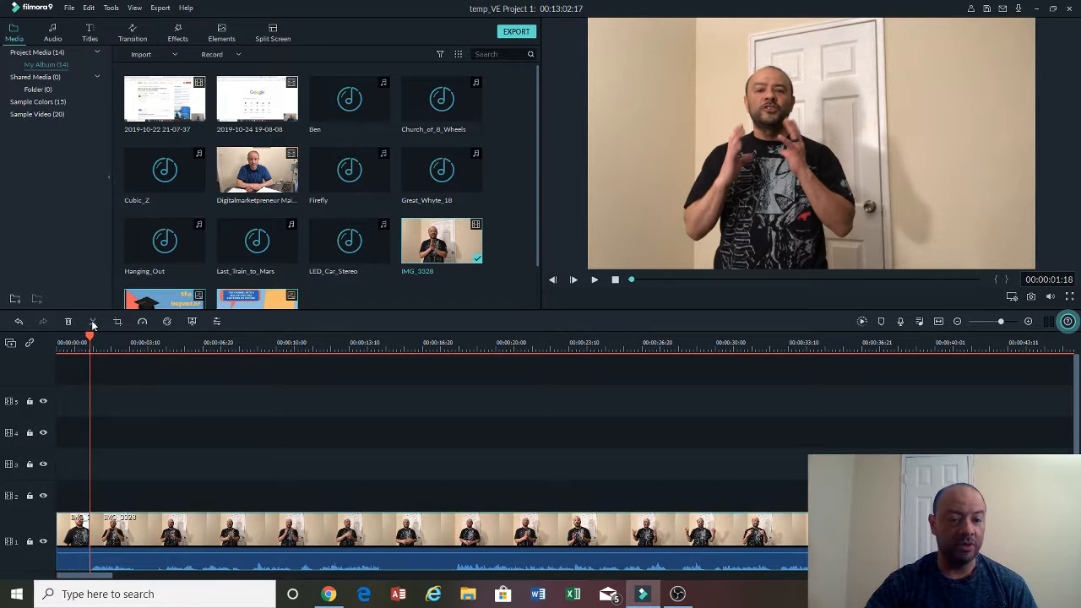
{"action": "left_click", "coordinate": [80, 534]}
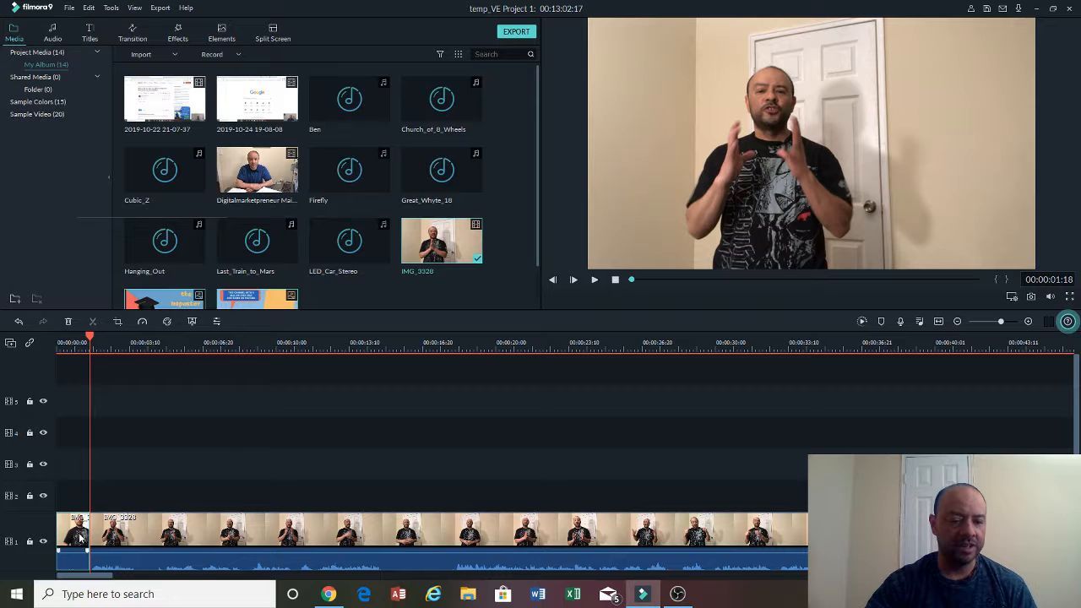
{"action": "right_click", "coordinate": [80, 535]}
{"action": "left_click", "coordinate": [90, 276]}
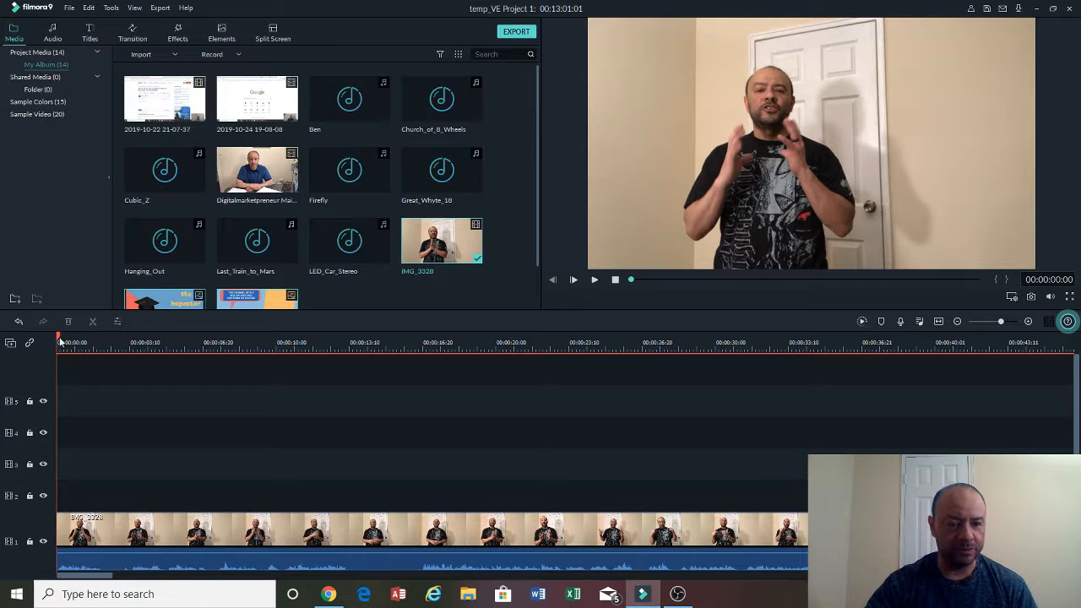
- Split the clip again at about 00:00:03:16 and at about 00:00:02:10
{"action": "left_click_drag", "start_coordinate": [59, 340], "coordinate": [105, 345]}
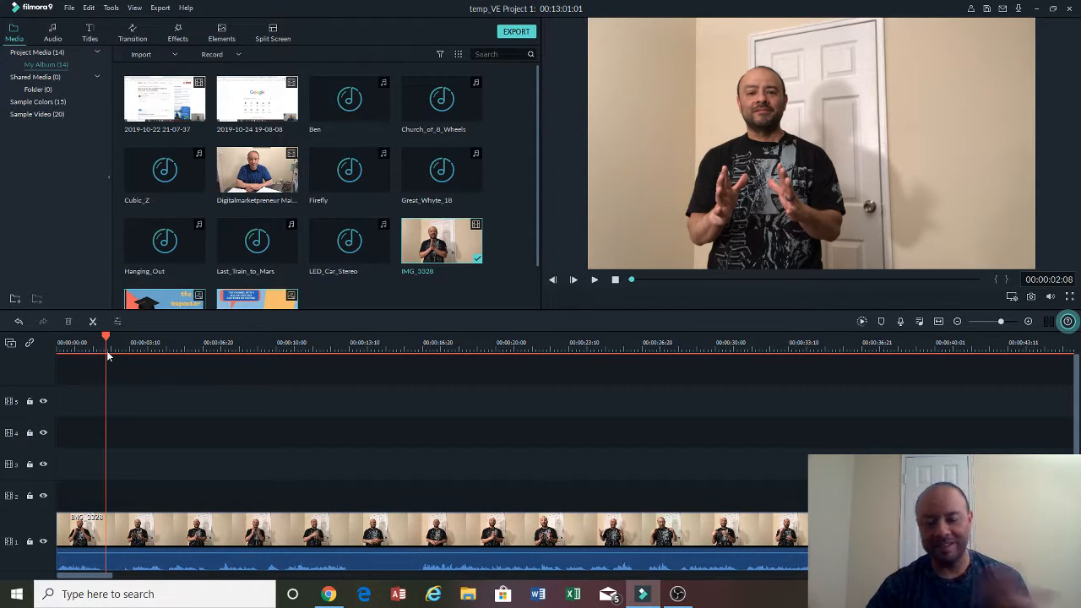
{"action": "left_click", "coordinate": [595, 281]}
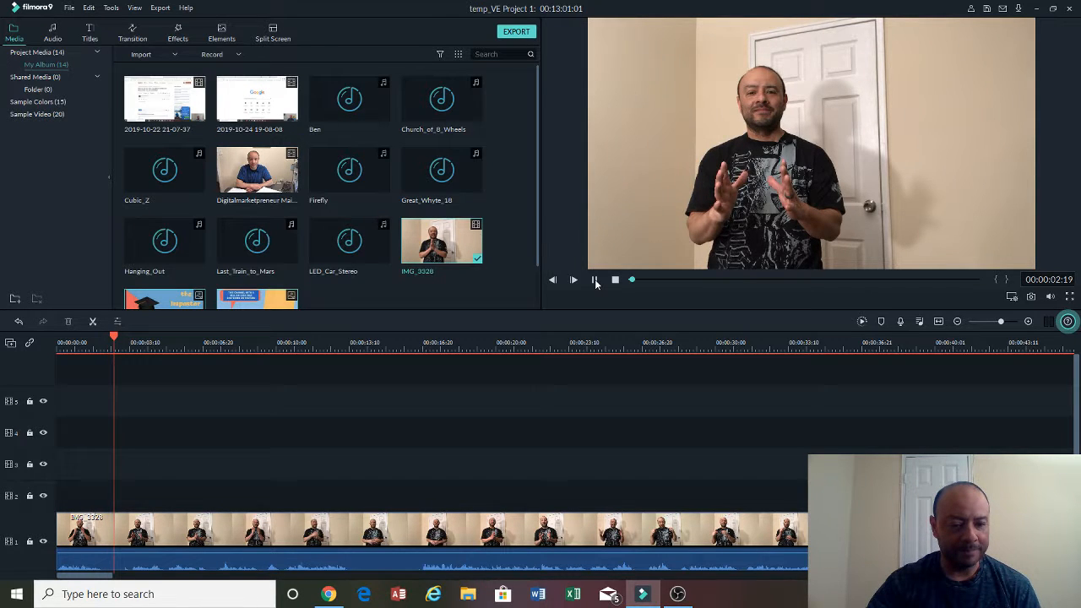
{"action": "left_click", "coordinate": [595, 281]}
{"action": "left_click", "coordinate": [92, 322]}
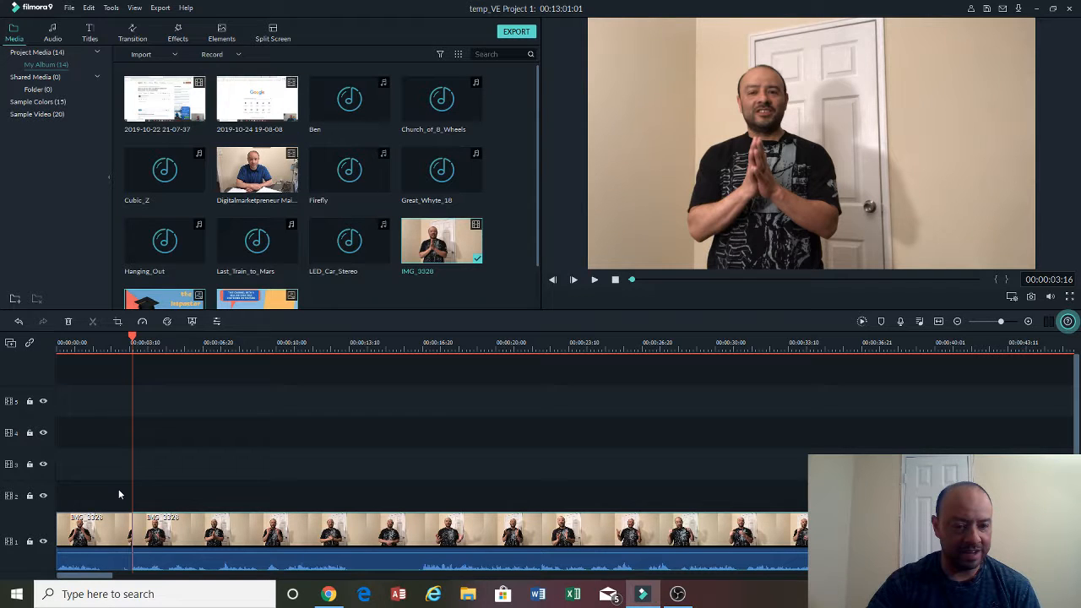
{"action": "left_click", "coordinate": [113, 346]}
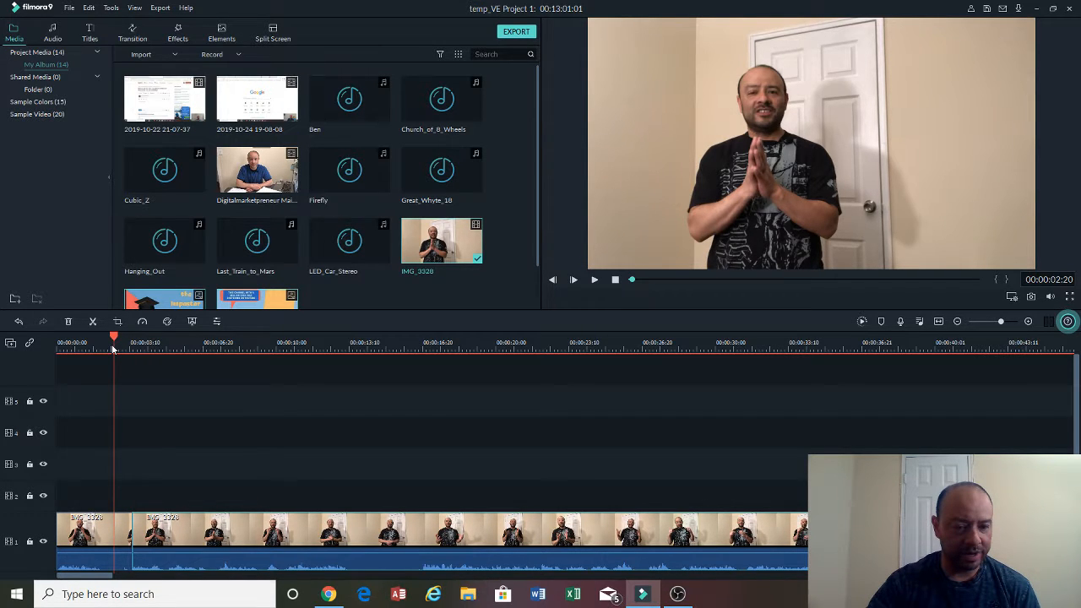
{"action": "left_click", "coordinate": [107, 344]}
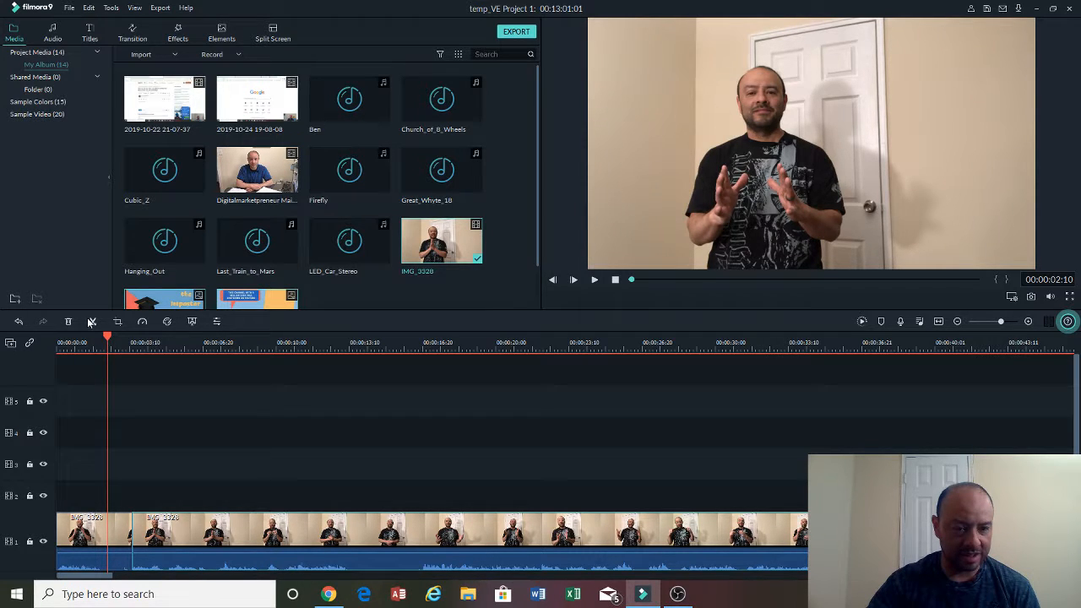
{"action": "left_click", "coordinate": [92, 322]}
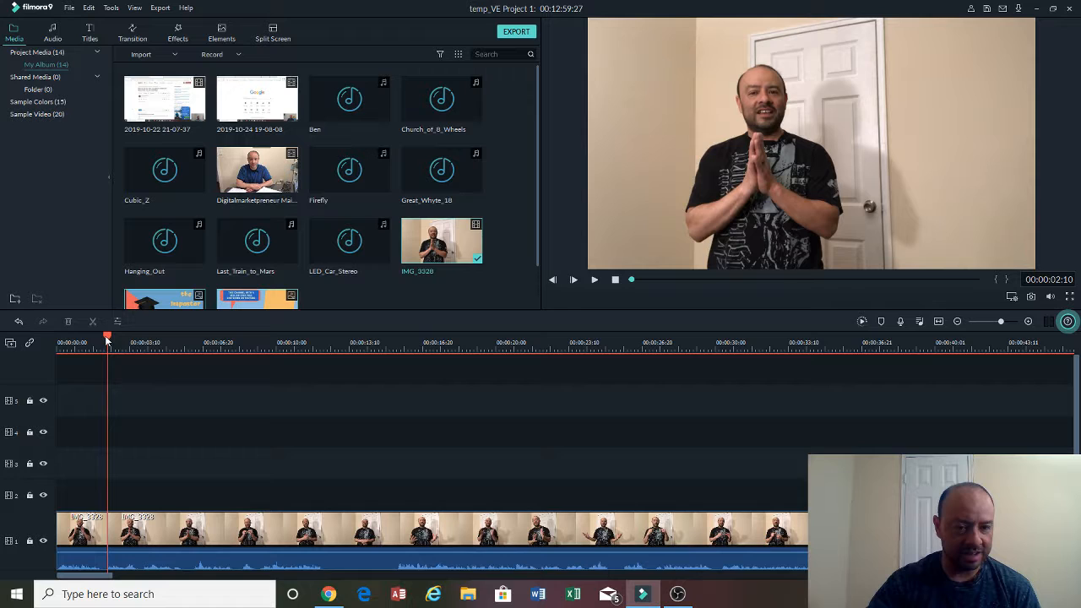
- Play back the edited timeline from the start and scrub around the 14-second mark
{"action": "left_click_drag", "start_coordinate": [108, 338], "coordinate": [62, 350]}
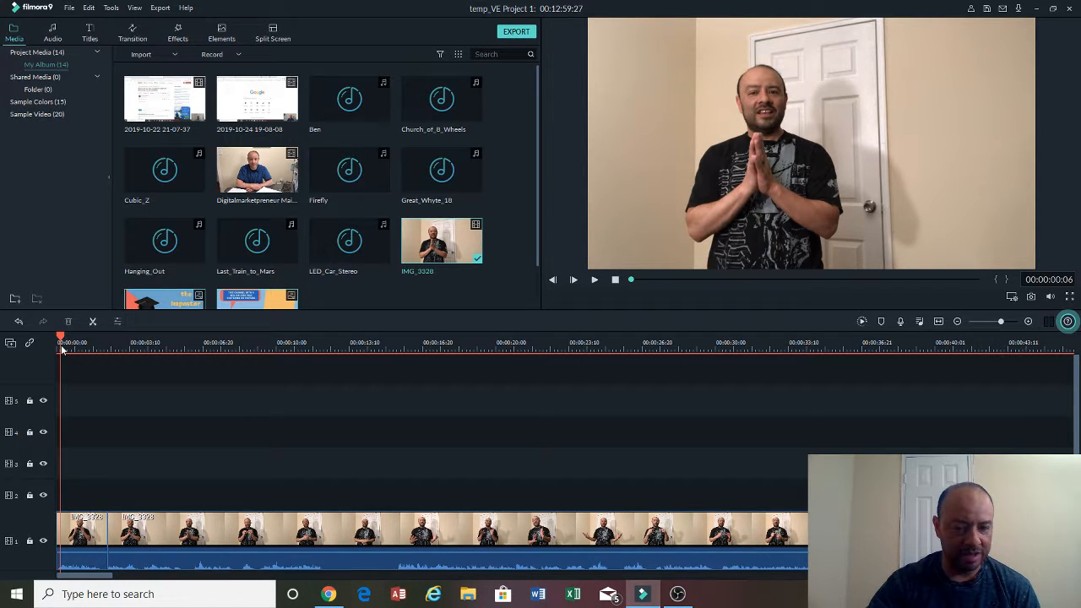
{"action": "left_click_drag", "start_coordinate": [61, 349], "coordinate": [175, 358]}
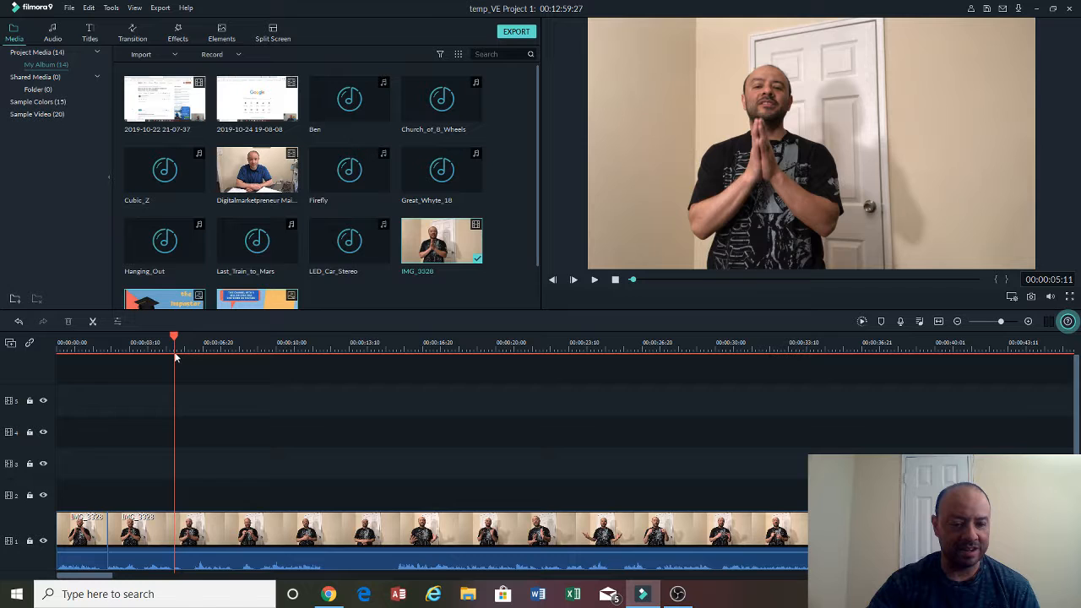
{"action": "left_click", "coordinate": [595, 280]}
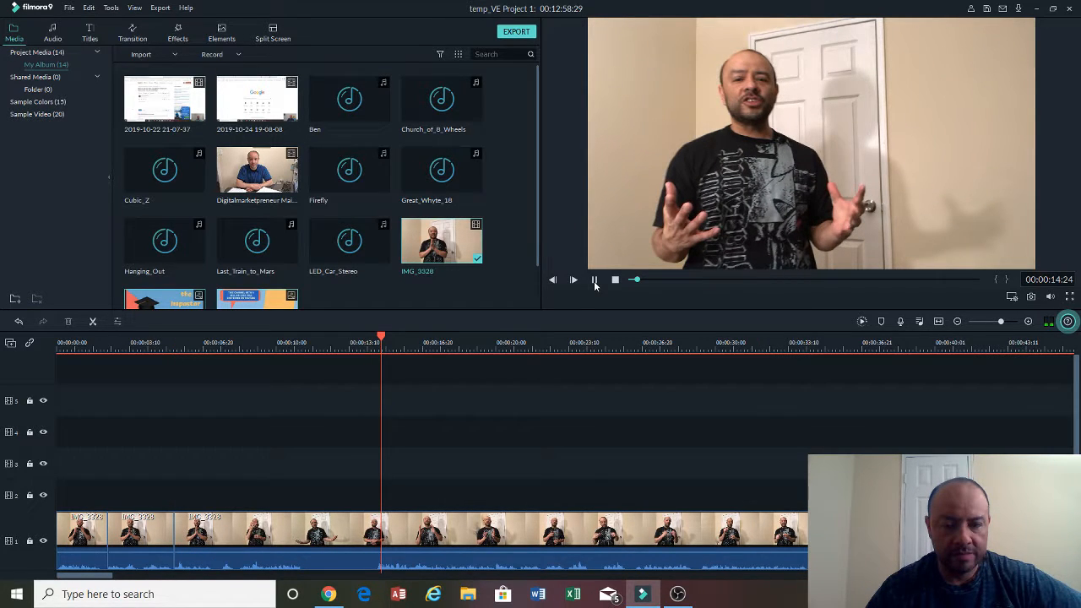
{"action": "left_click", "coordinate": [432, 341]}
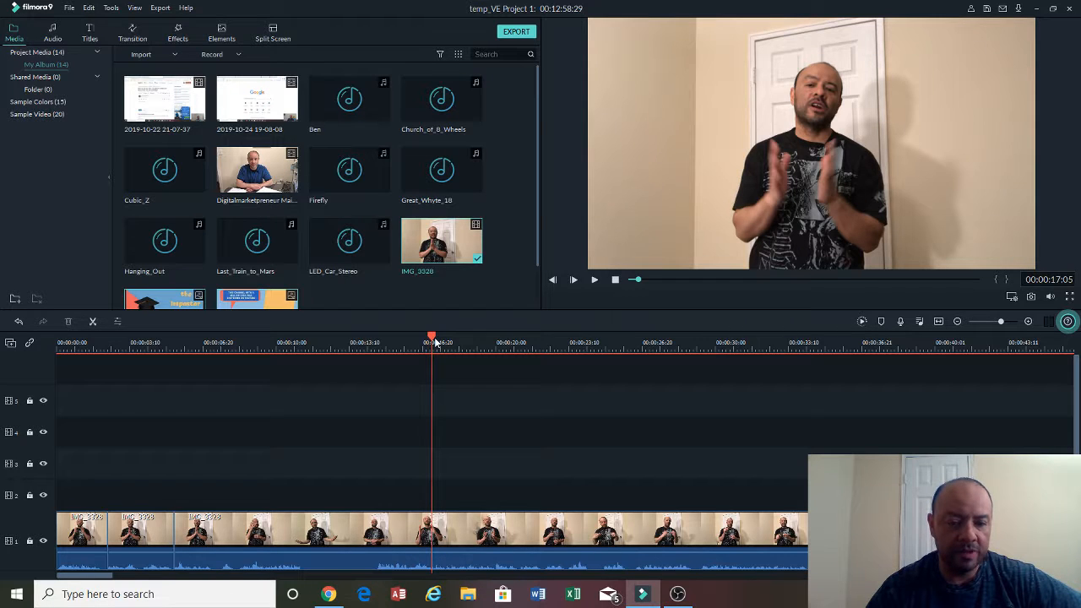
{"action": "left_click_drag", "start_coordinate": [433, 338], "coordinate": [367, 342]}
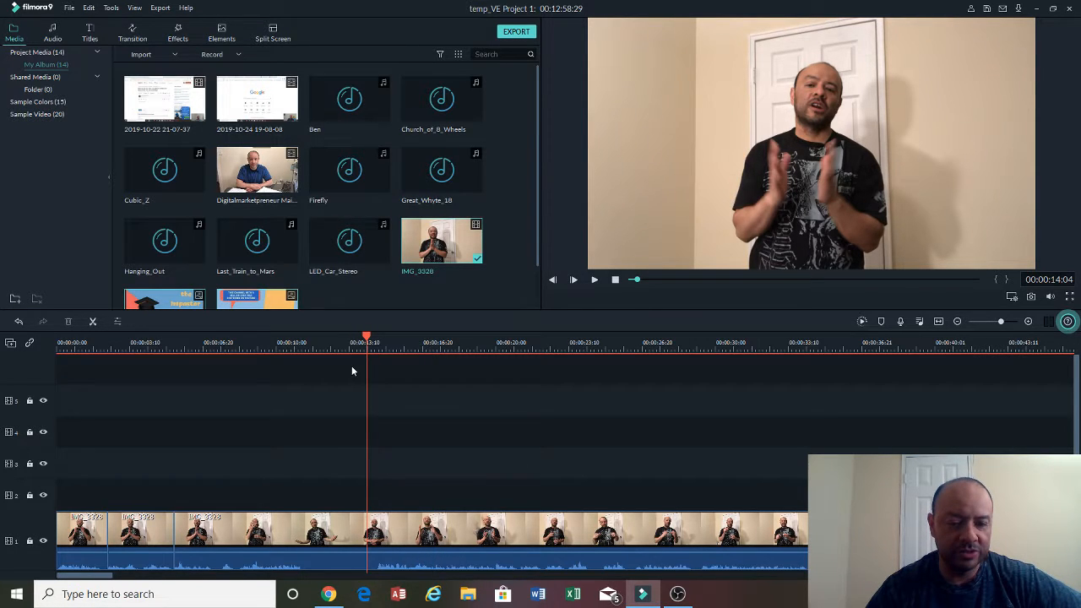
{"action": "left_click", "coordinate": [87, 419]}
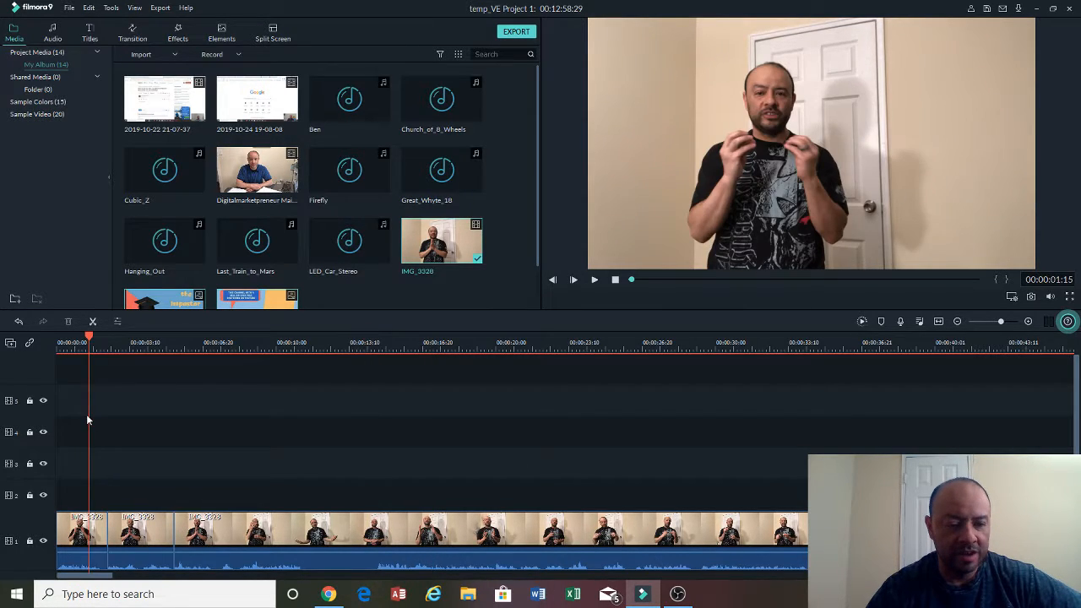
{"action": "left_click", "coordinate": [368, 448]}
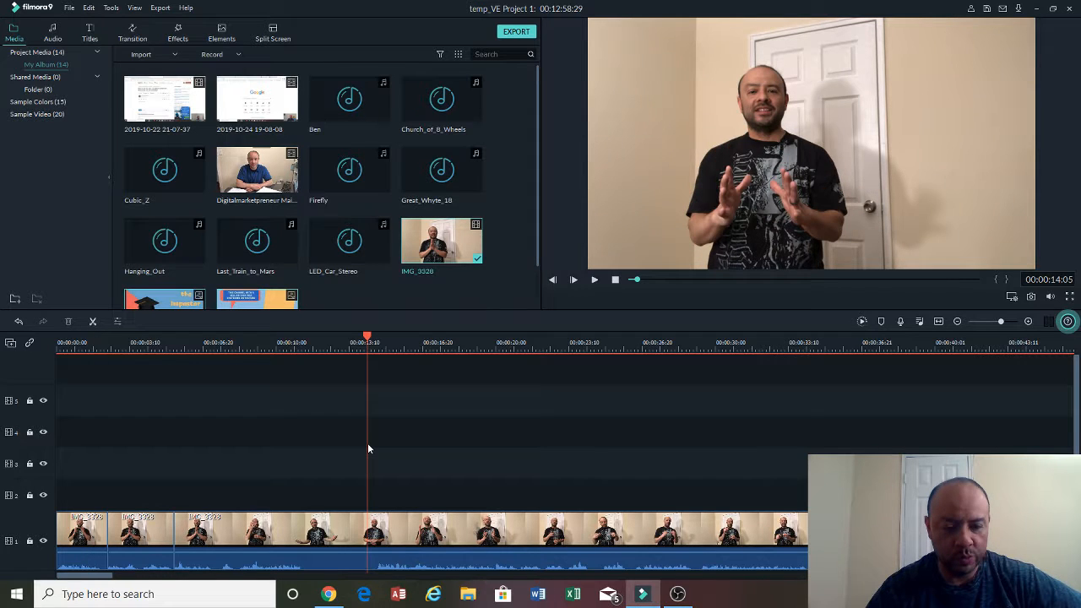
{"action": "left_click", "coordinate": [376, 445]}
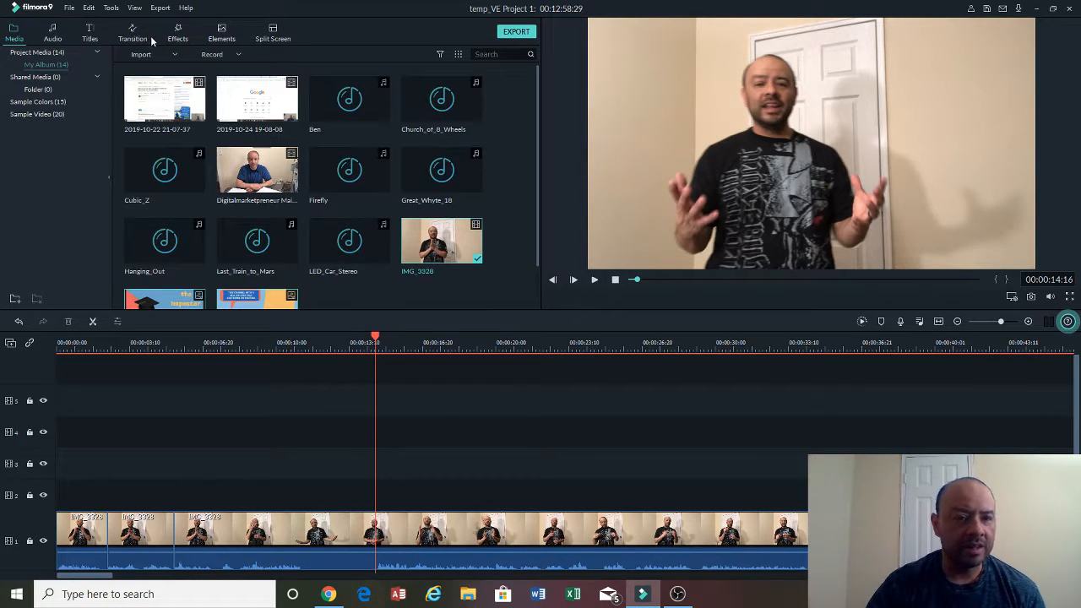
- Browse the title categories and place the Lower Third 4 title on track 2 near the 15-second mark
{"action": "left_click", "coordinate": [91, 35]}
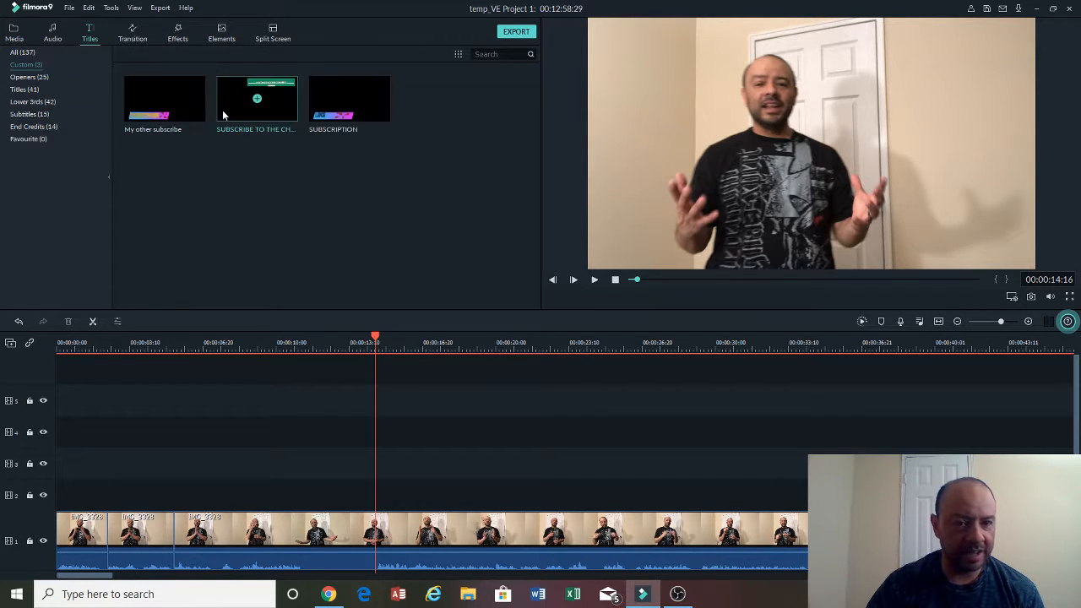
{"action": "left_click", "coordinate": [17, 92]}
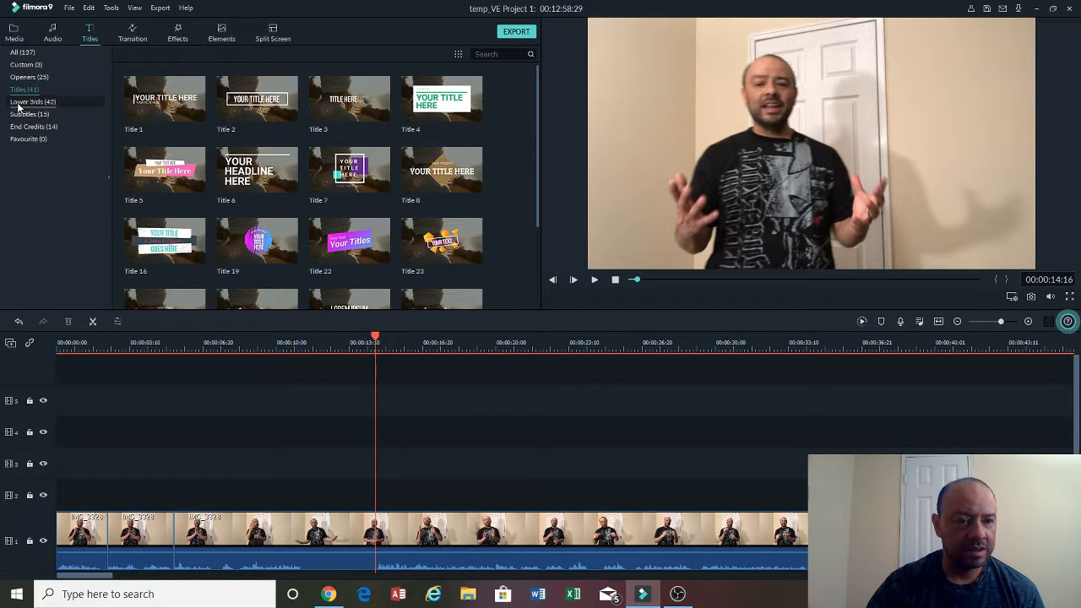
{"action": "left_click", "coordinate": [28, 77]}
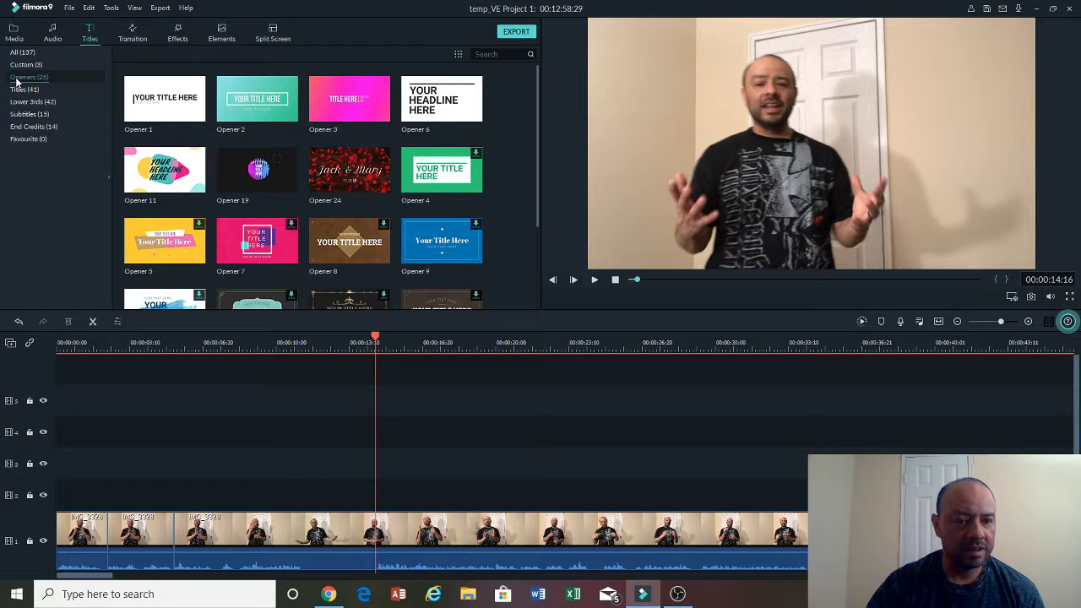
{"action": "scroll", "coordinate": [258, 189], "scroll_direction": "down", "scroll_amount": 5}
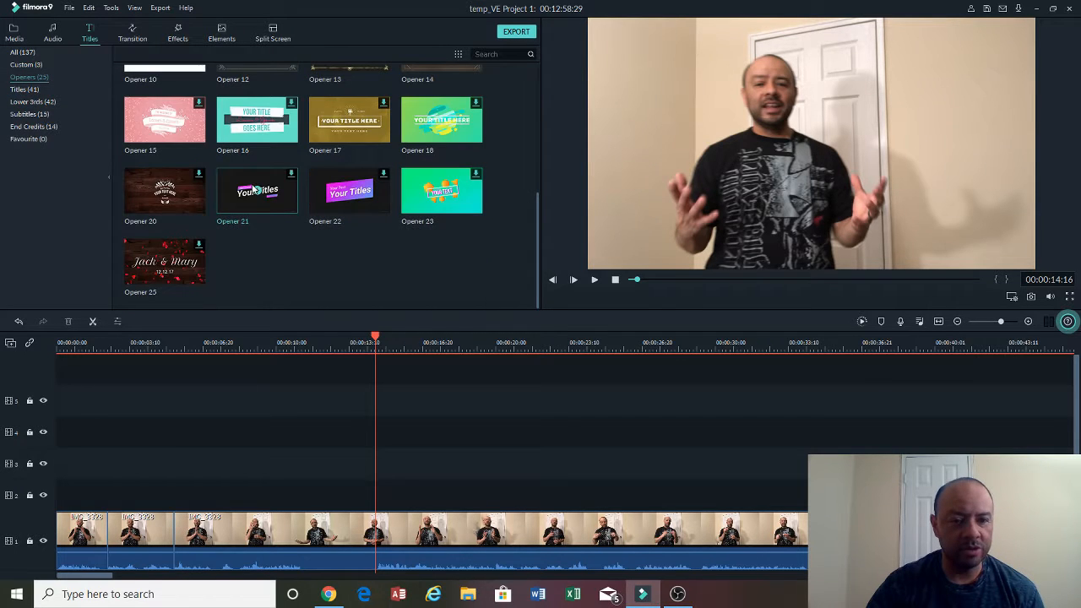
{"action": "left_click", "coordinate": [22, 89]}
{"action": "left_click", "coordinate": [26, 103]}
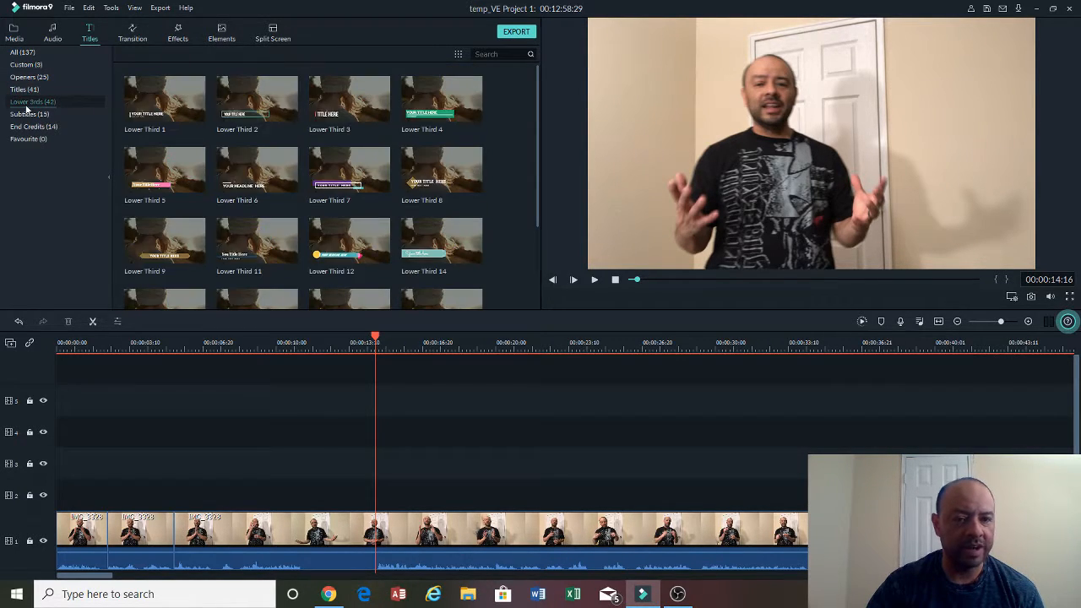
{"action": "scroll", "coordinate": [381, 245], "scroll_direction": "down", "scroll_amount": 3}
{"action": "scroll", "coordinate": [382, 245], "scroll_direction": "up", "scroll_amount": 3}
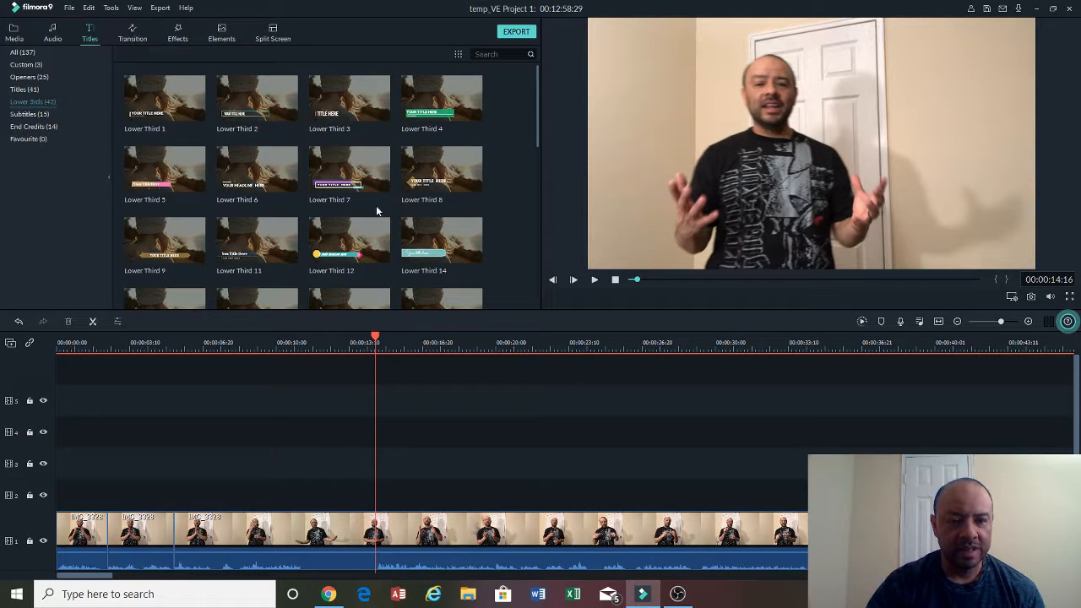
{"action": "left_click_drag", "start_coordinate": [432, 120], "coordinate": [452, 497]}
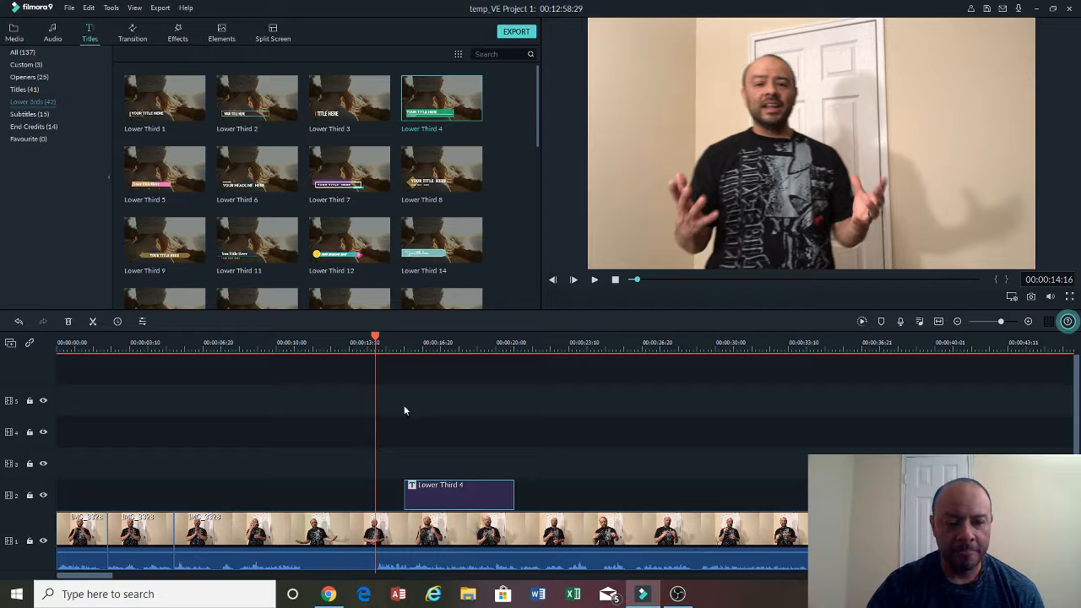
- Open the Lower Third 4 title for editing and replace its main text with "subscribe to the channel"
{"action": "left_click_drag", "start_coordinate": [378, 343], "coordinate": [430, 348]}
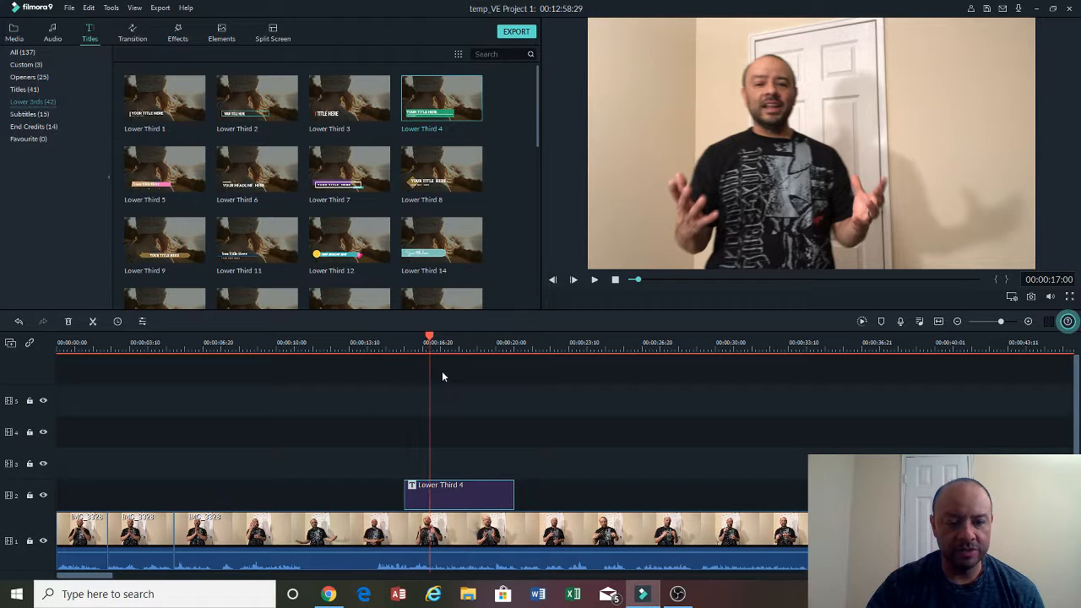
{"action": "double_click", "coordinate": [486, 493]}
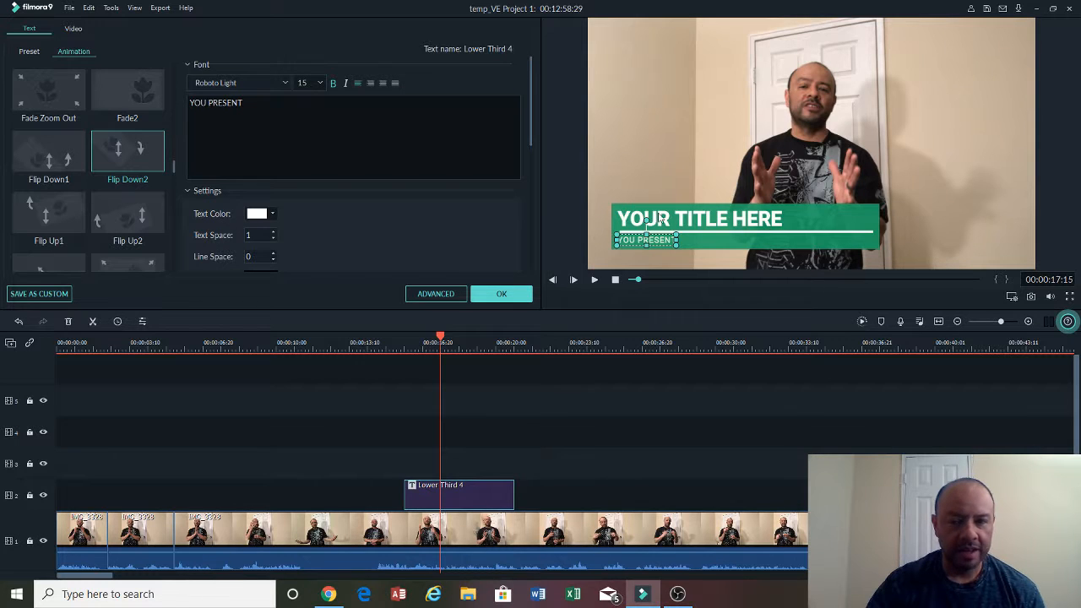
{"action": "left_click", "coordinate": [770, 220]}
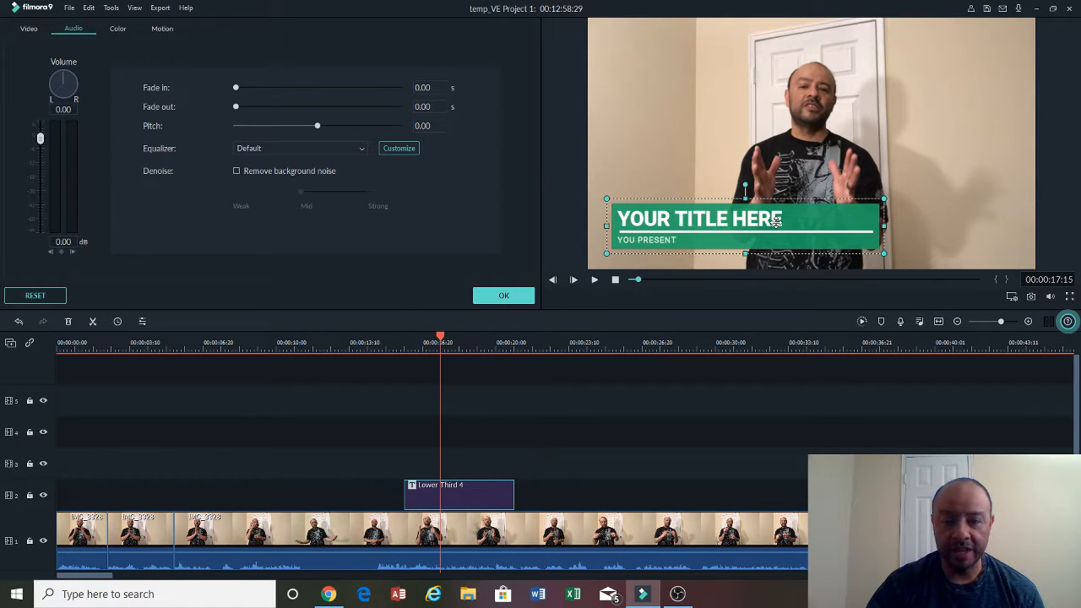
{"action": "left_click", "coordinate": [776, 220]}
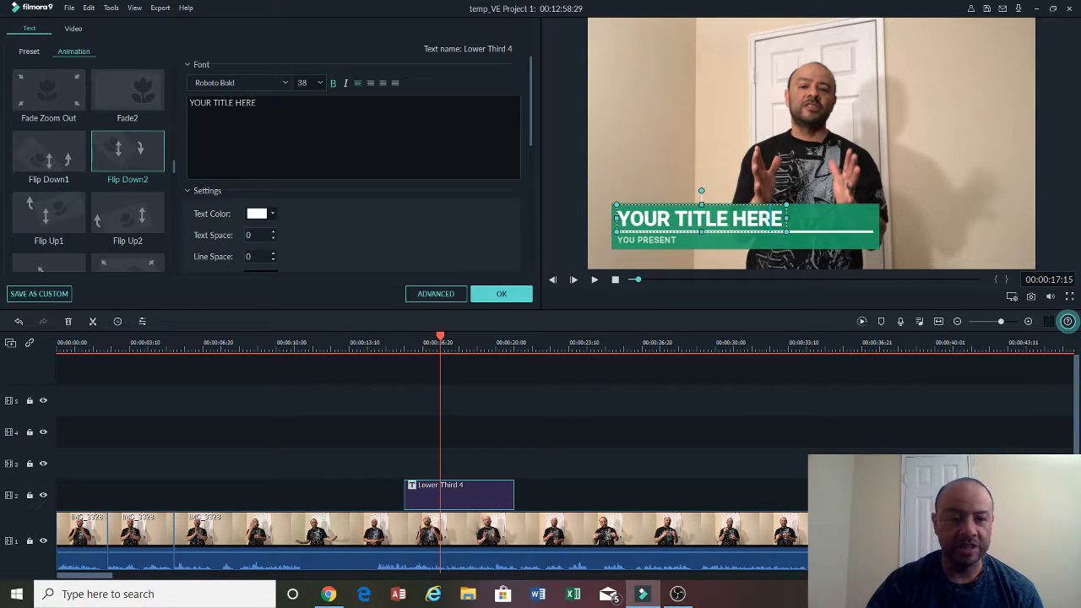
{"action": "key", "text": "BackSpace"}
{"action": "key", "text": "BackSpace"}
{"action": "key", "text": "BackSpace"}
{"action": "key", "text": "BackSpace"}
{"action": "key", "text": "BackSpace"}
{"action": "key", "text": "BackSpace"}
{"action": "key", "text": "BackSpace"}
{"action": "key", "text": "BackSpace"}
{"action": "key", "text": "BackSpace"}
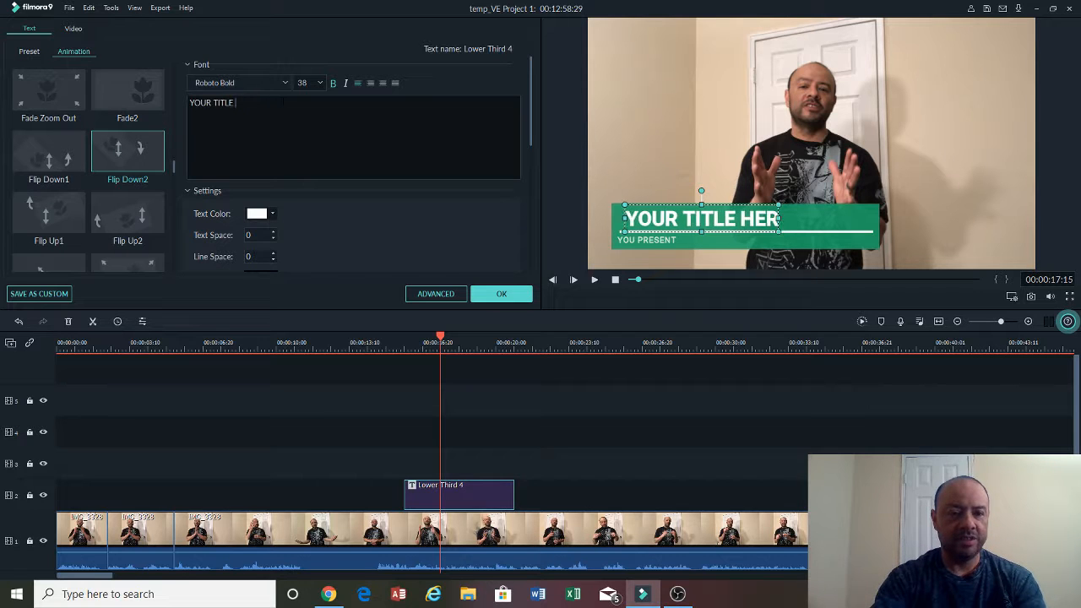
{"action": "key", "text": "BackSpace"}
{"action": "key", "text": "BackSpace"}
{"action": "key", "text": "BackSpace"}
{"action": "key", "text": "BackSpace"}
{"action": "key", "text": "BackSpace"}
{"action": "key", "text": "BackSpace"}
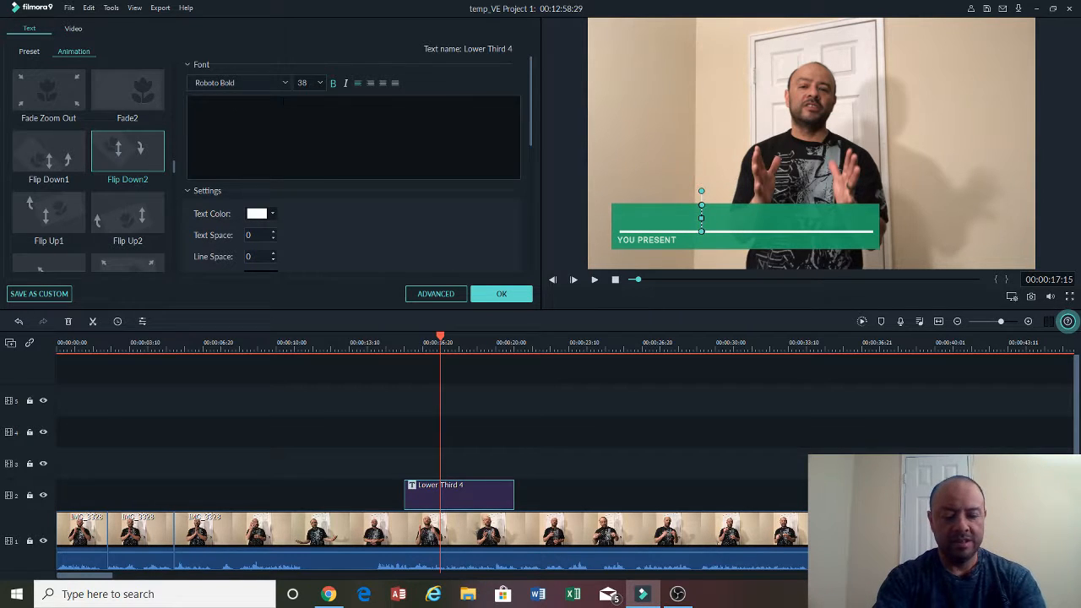
{"action": "type", "text": "subscribe "}
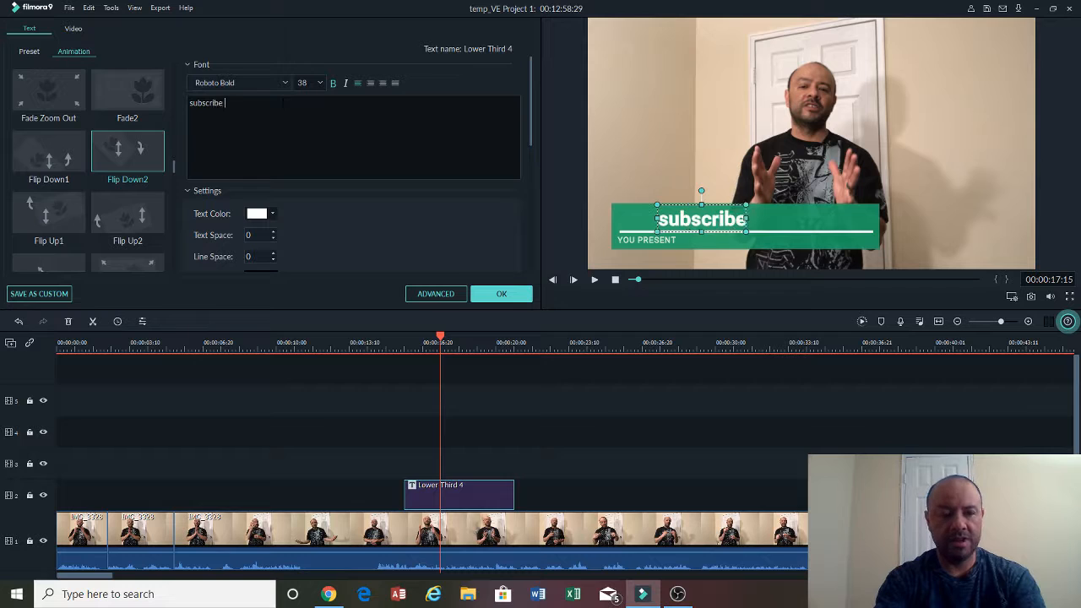
{"action": "type", "text": "to the chann"}
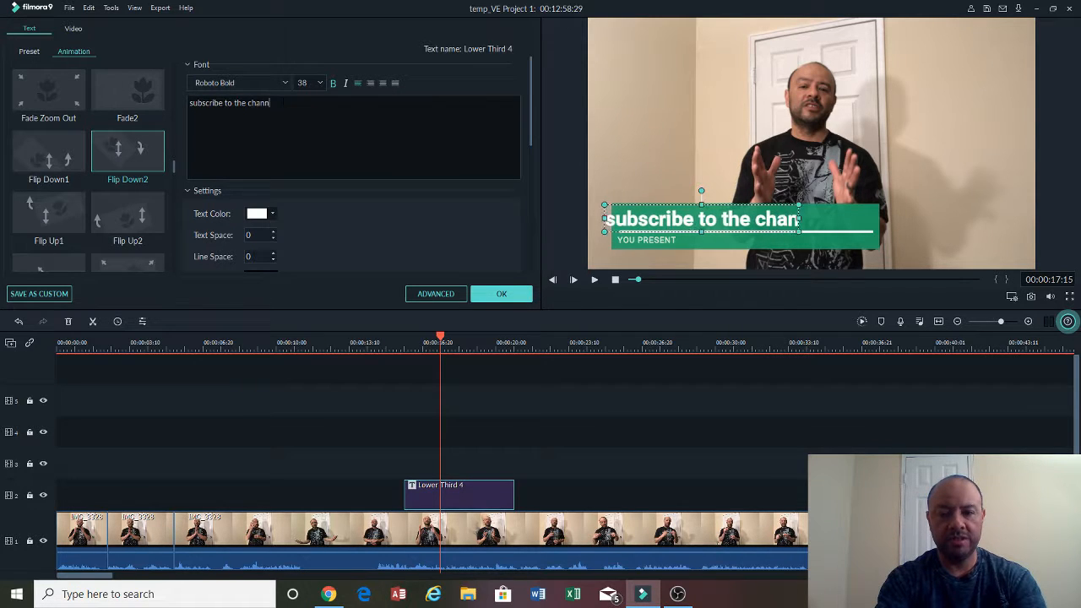
{"action": "type", "text": "el"}
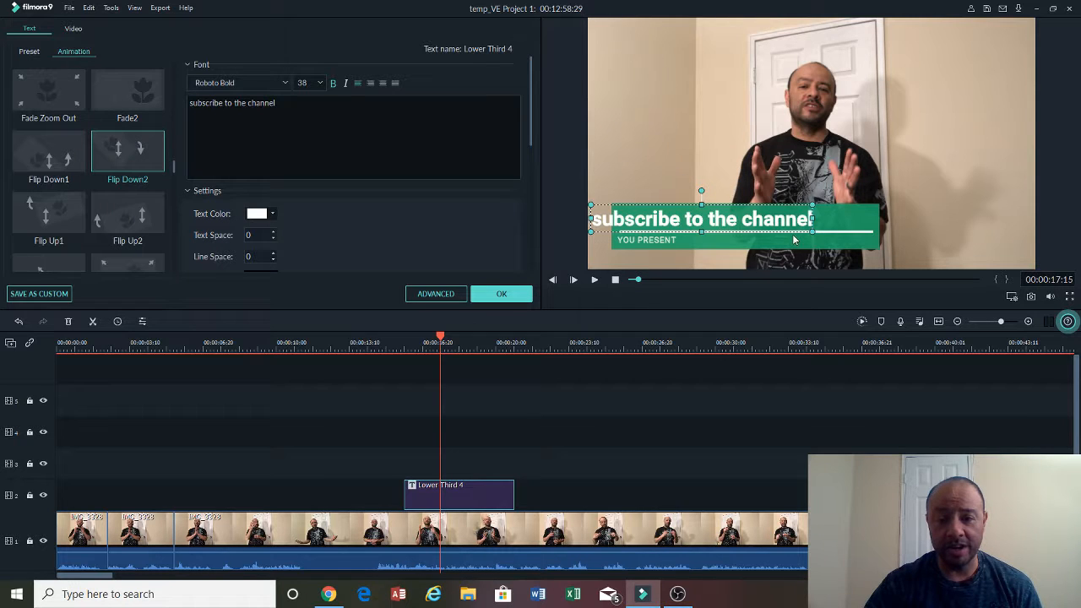
- Move the green title bar to the right and place the main text line back on top of it
{"action": "left_click_drag", "start_coordinate": [792, 232], "coordinate": [889, 249]}
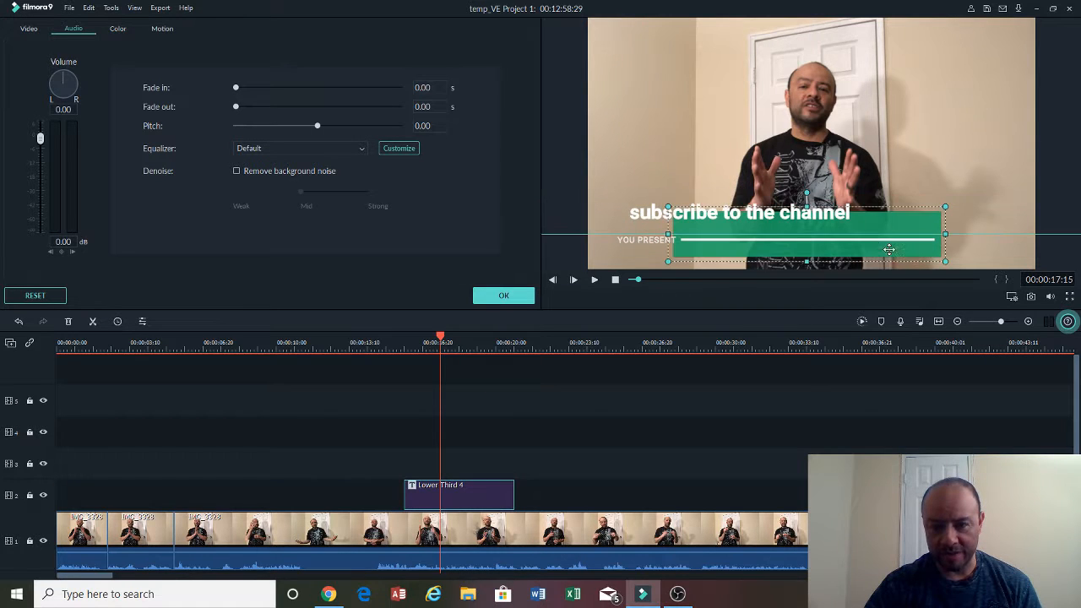
{"action": "left_click_drag", "start_coordinate": [847, 213], "coordinate": [919, 224]}
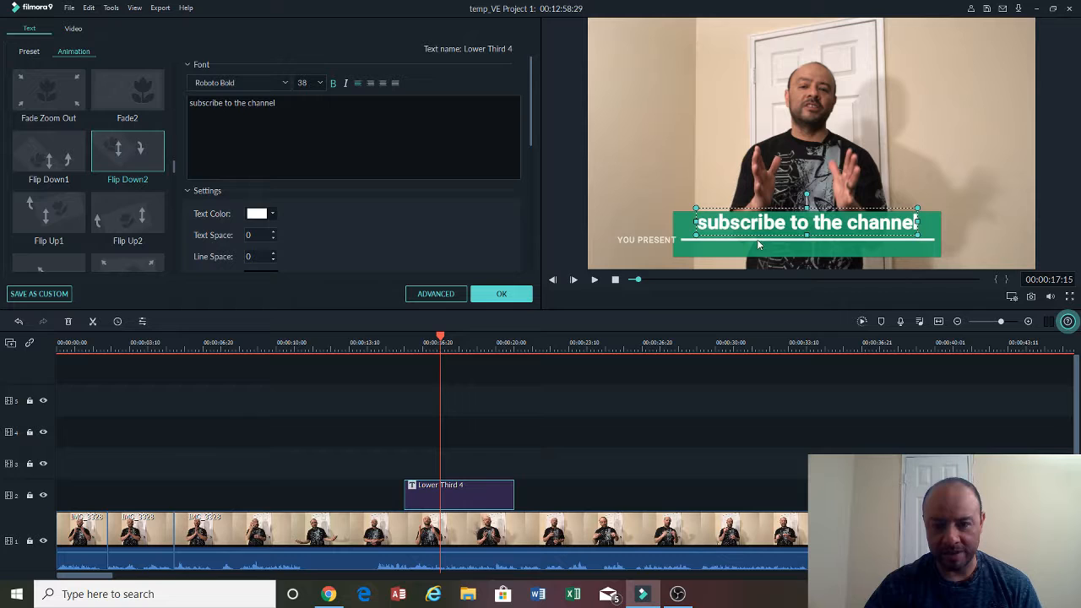
- Move the subtitle line under the main text and change it to "like and share"
{"action": "left_click", "coordinate": [673, 243]}
{"action": "left_click_drag", "start_coordinate": [673, 244], "coordinate": [744, 228]}
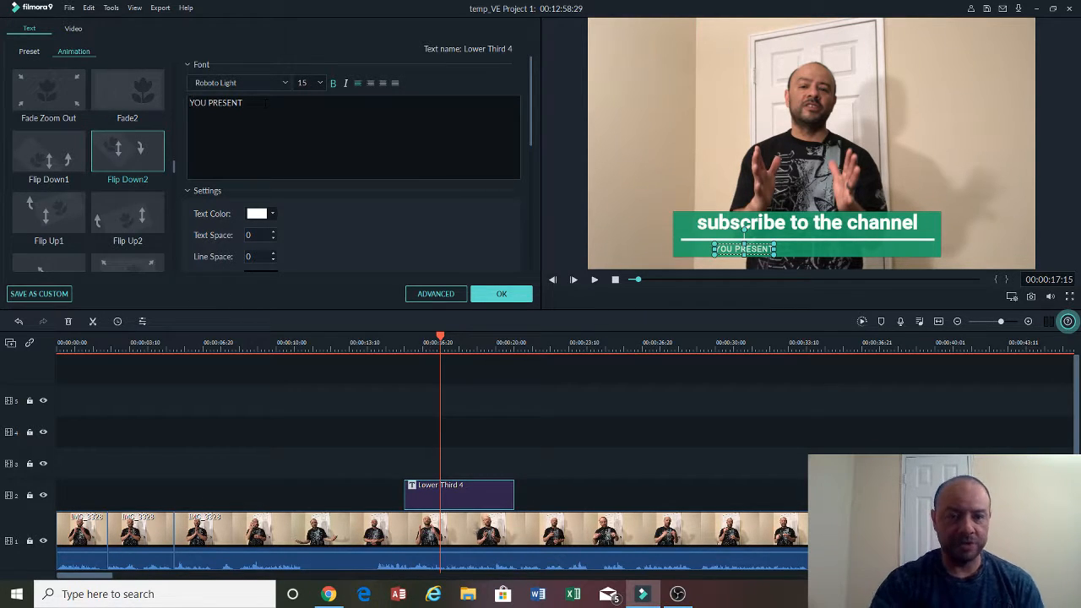
{"action": "type", "text": "like and share"}
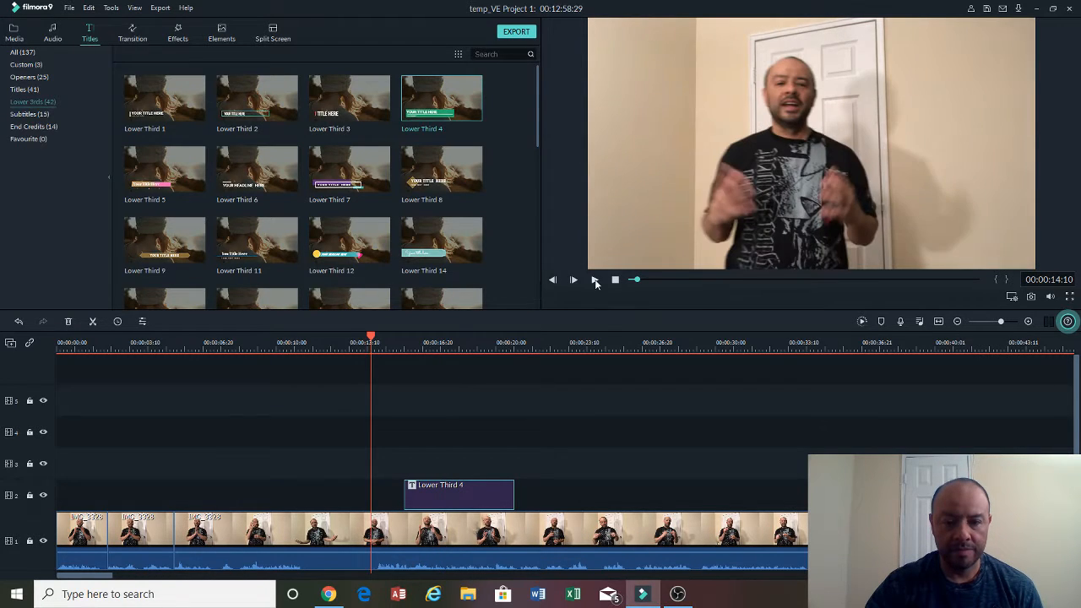
- Preview the title, then apply the Fade2 animation to it and confirm the title settings
{"action": "left_click", "coordinate": [594, 281]}
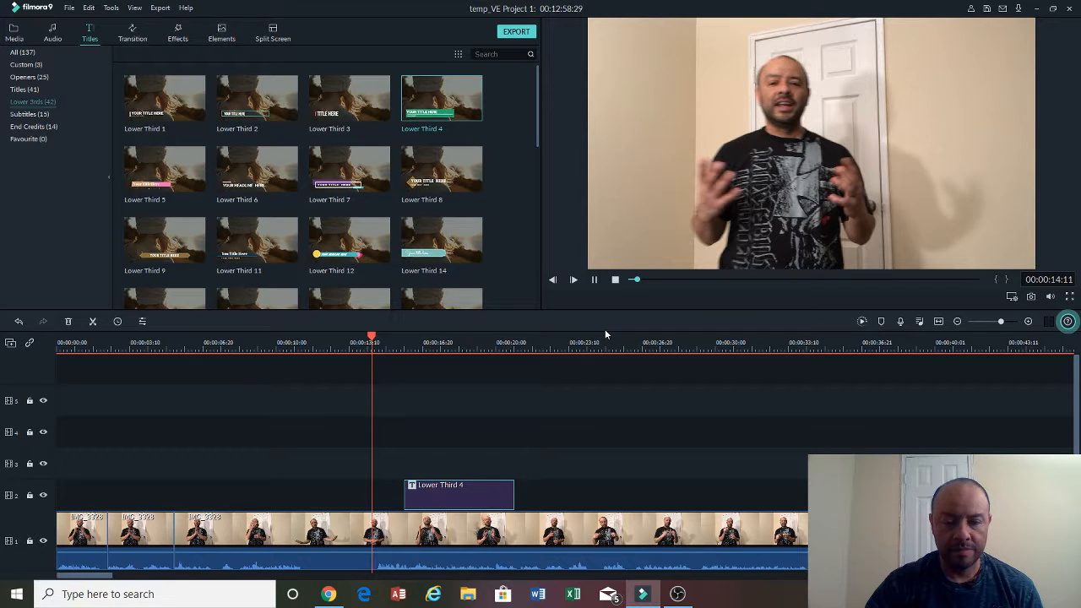
{"action": "left_click", "coordinate": [594, 280]}
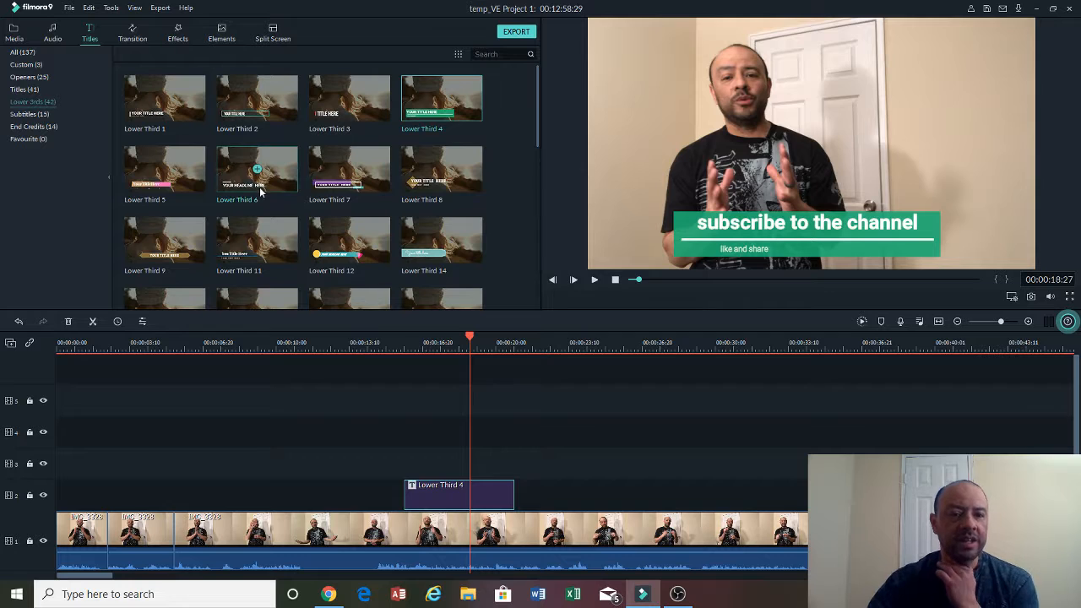
{"action": "double_click", "coordinate": [455, 498]}
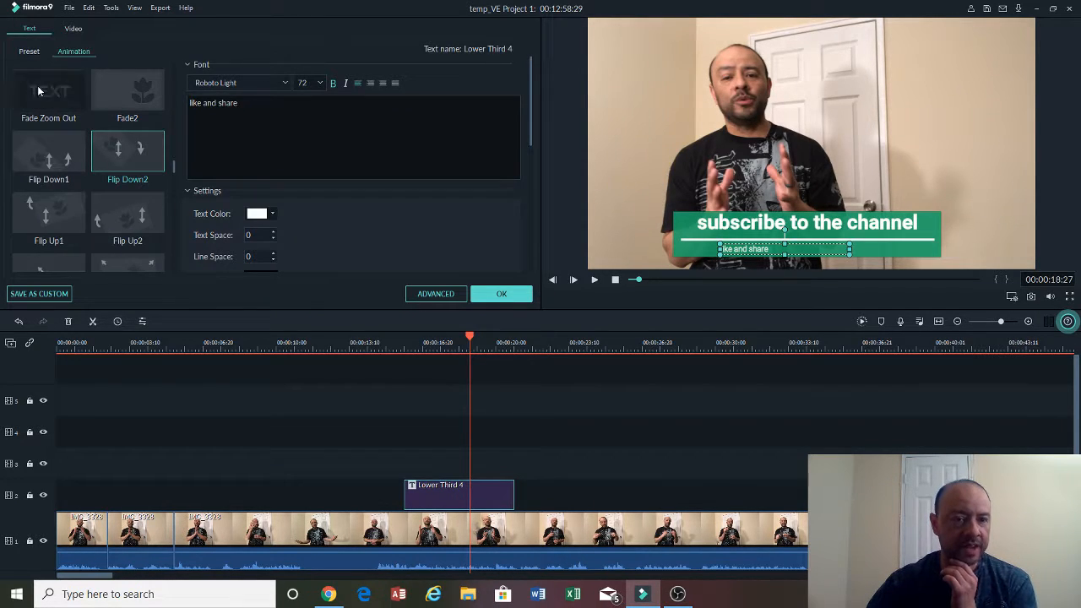
{"action": "left_click", "coordinate": [895, 228]}
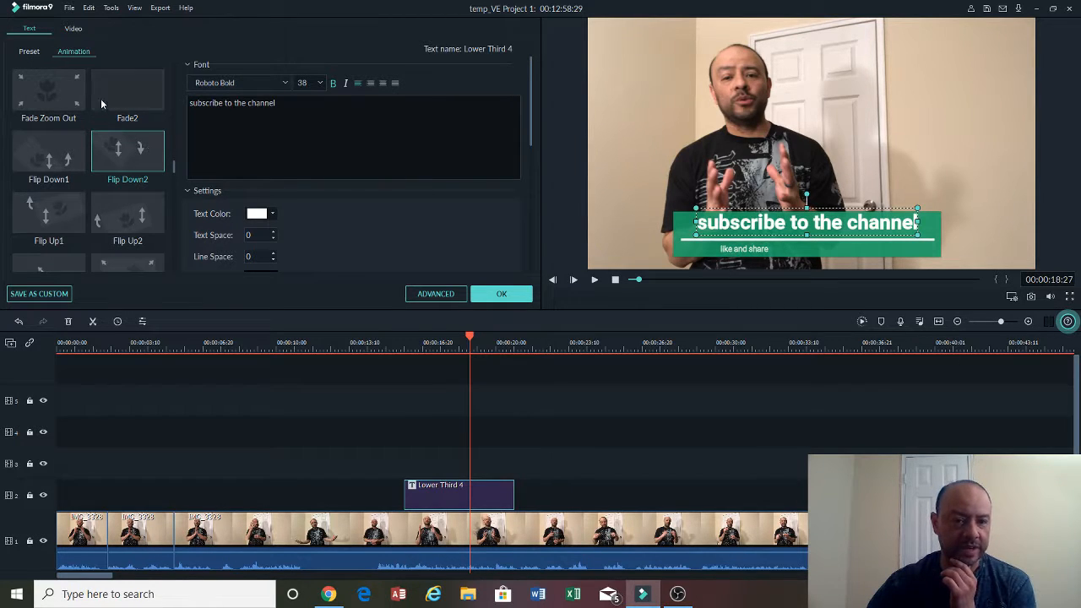
{"action": "left_click", "coordinate": [104, 98]}
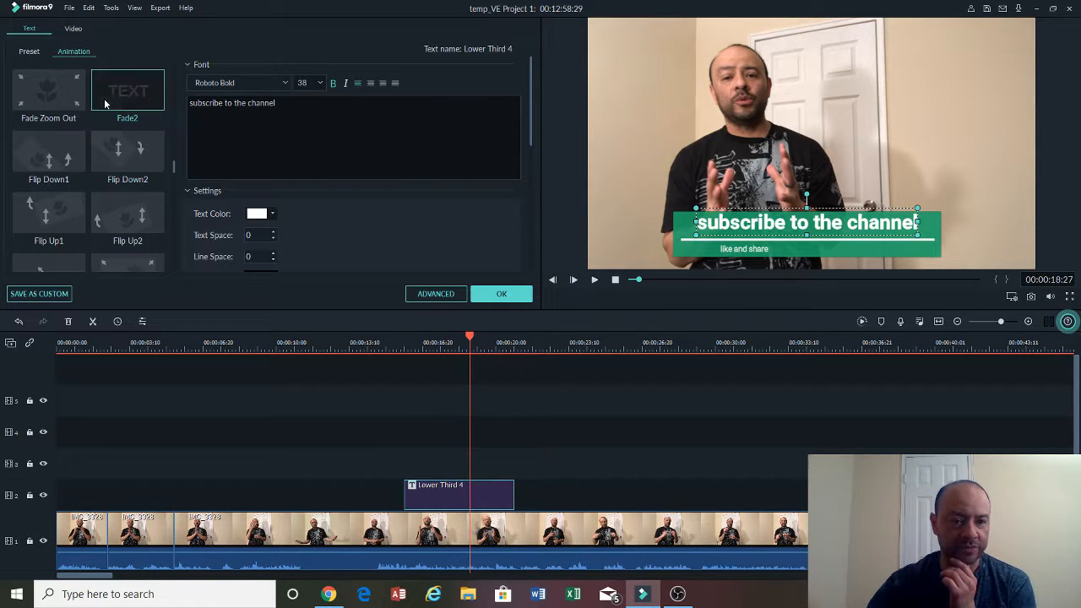
{"action": "left_click", "coordinate": [503, 292]}
- Play back the timeline from about 13 seconds to review the title's animation
{"action": "left_click_drag", "start_coordinate": [470, 340], "coordinate": [350, 339]}
{"action": "left_click", "coordinate": [594, 280]}
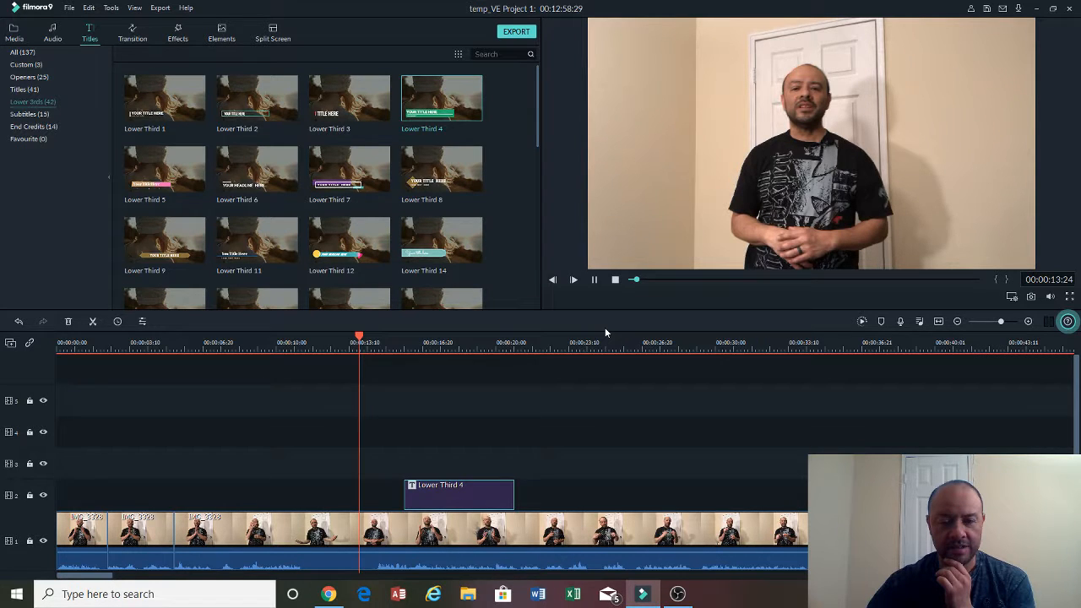
{"action": "left_click", "coordinate": [593, 281]}
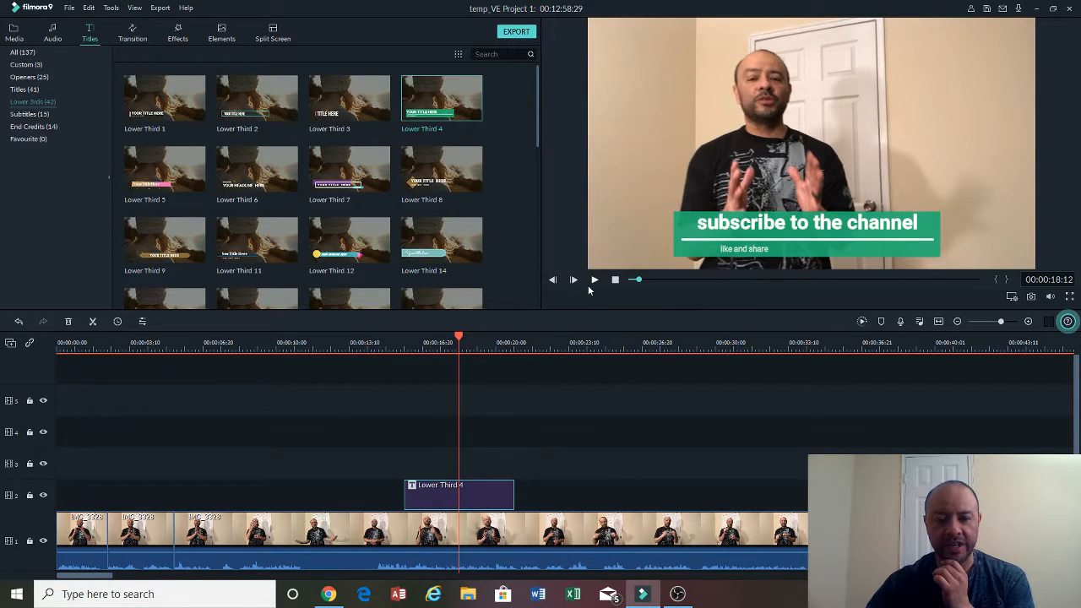
{"action": "left_click", "coordinate": [719, 219]}
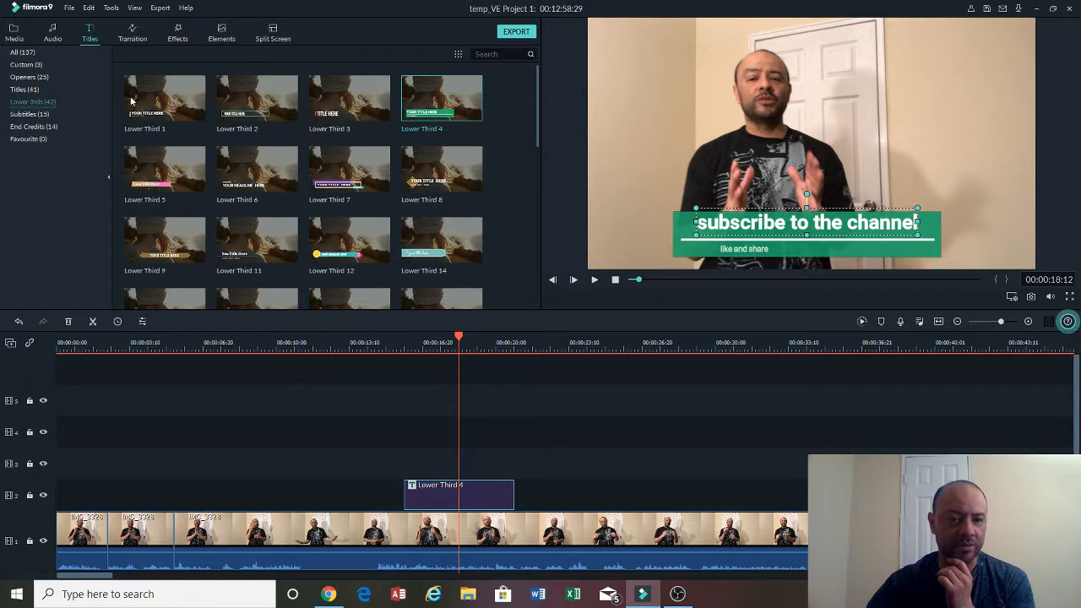
{"action": "left_click", "coordinate": [777, 252]}
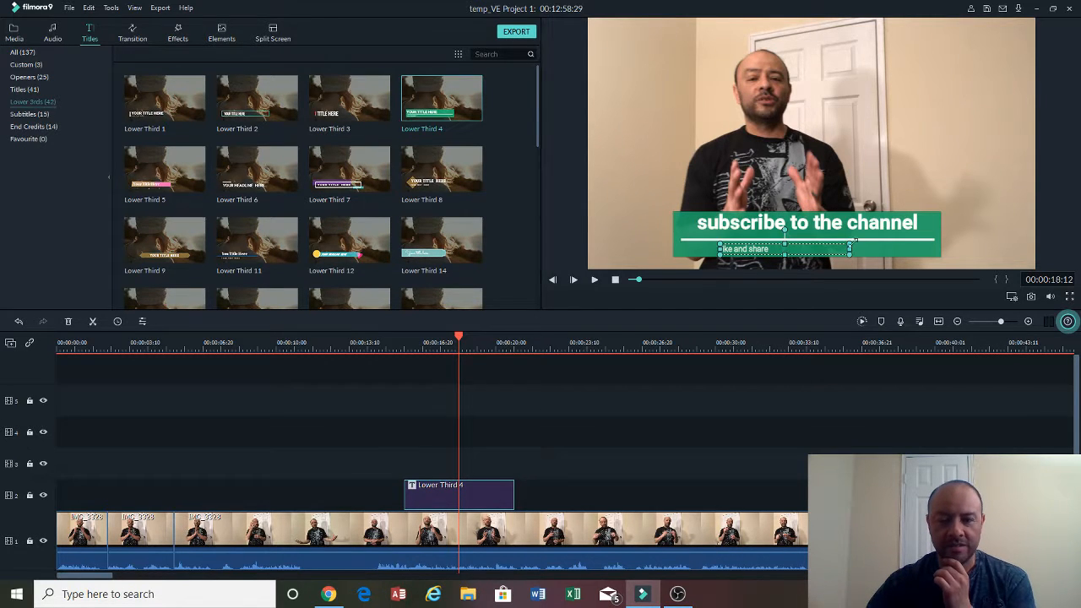
- Reopen the title editor and switch the title's animation to Flip Up1
{"action": "double_click", "coordinate": [493, 503]}
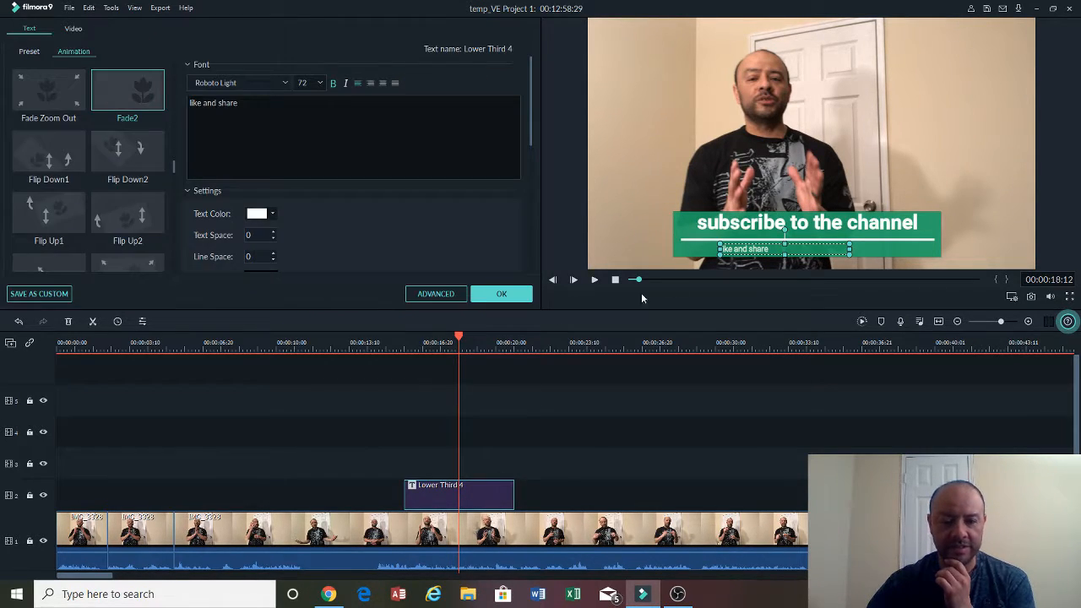
{"action": "left_click", "coordinate": [750, 222]}
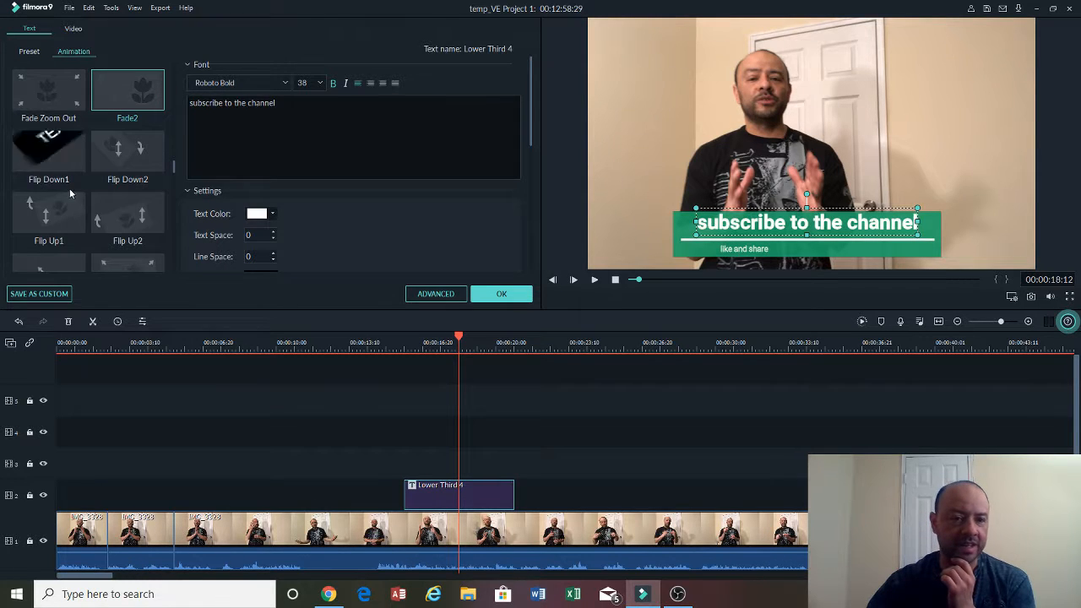
{"action": "left_click", "coordinate": [50, 216]}
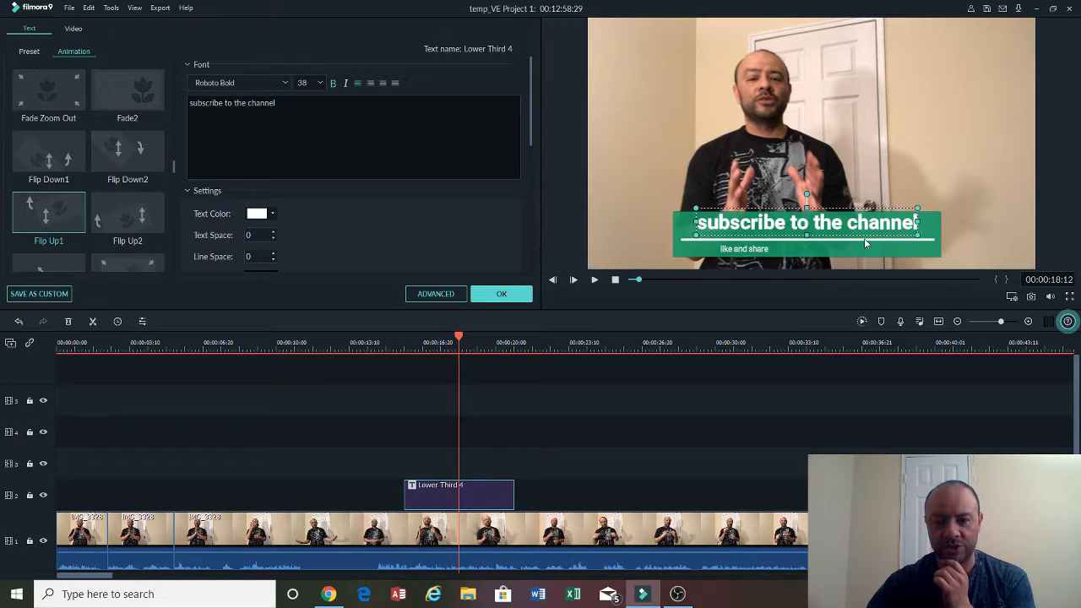
{"action": "left_click", "coordinate": [500, 294]}
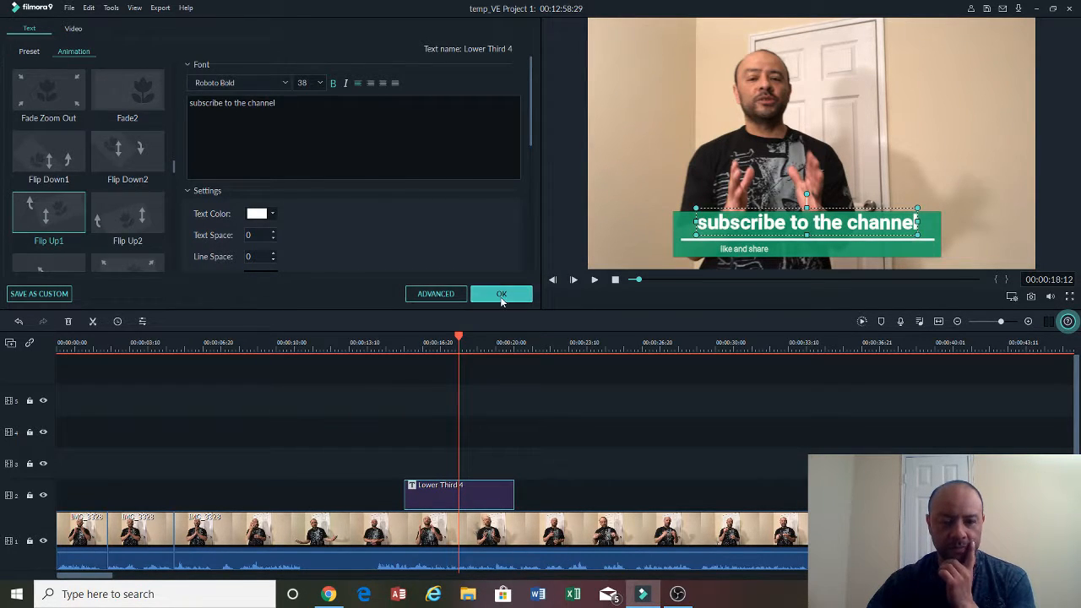
- Play back the timeline from about 15 seconds to check the new title animation
{"action": "left_click_drag", "start_coordinate": [457, 338], "coordinate": [395, 338]}
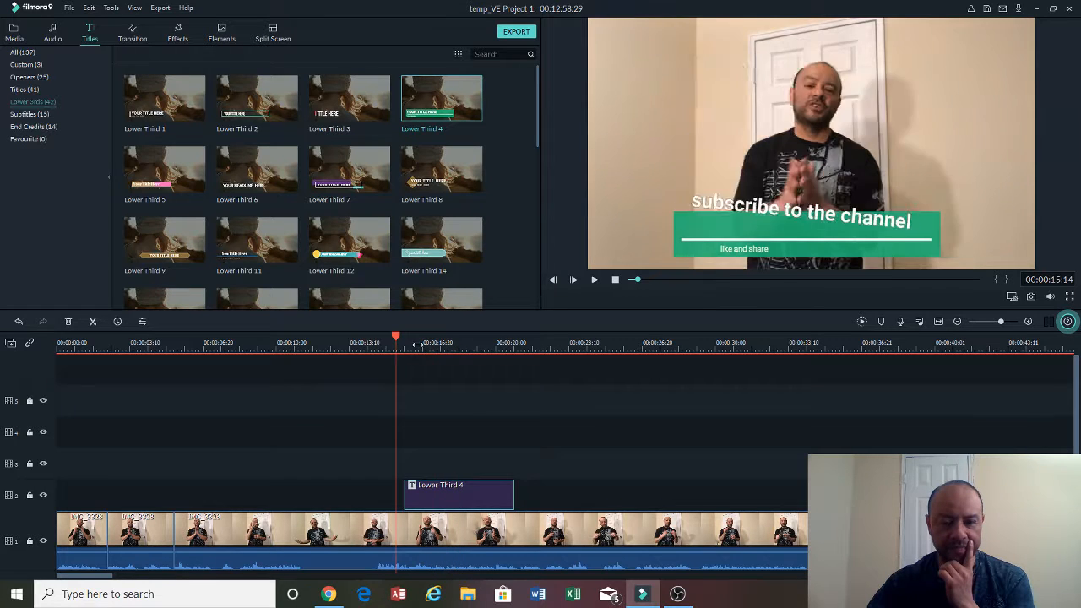
{"action": "left_click", "coordinate": [594, 279]}
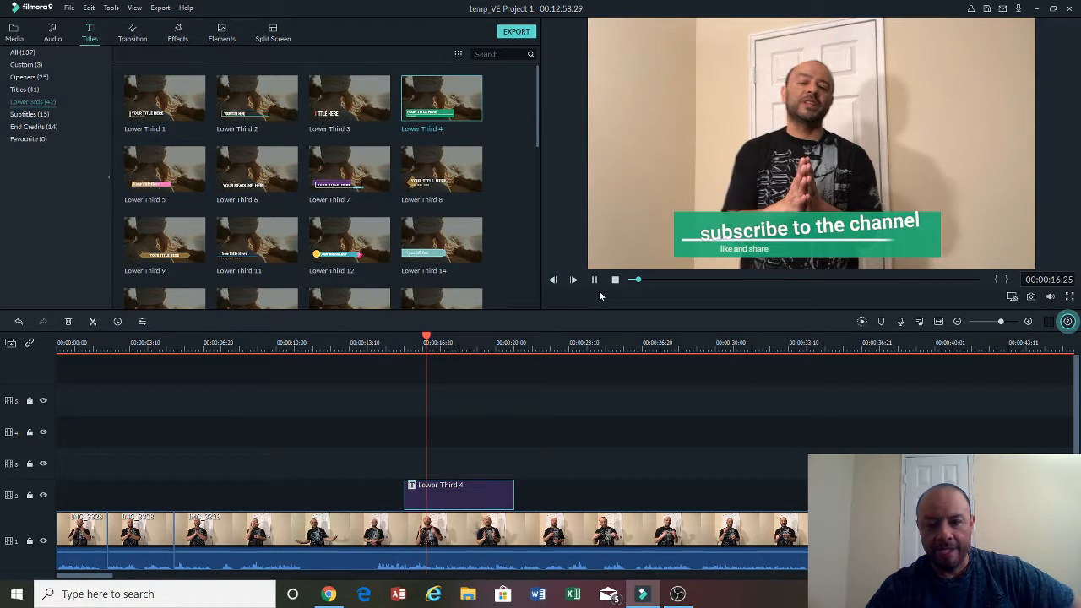
{"action": "left_click", "coordinate": [600, 281]}
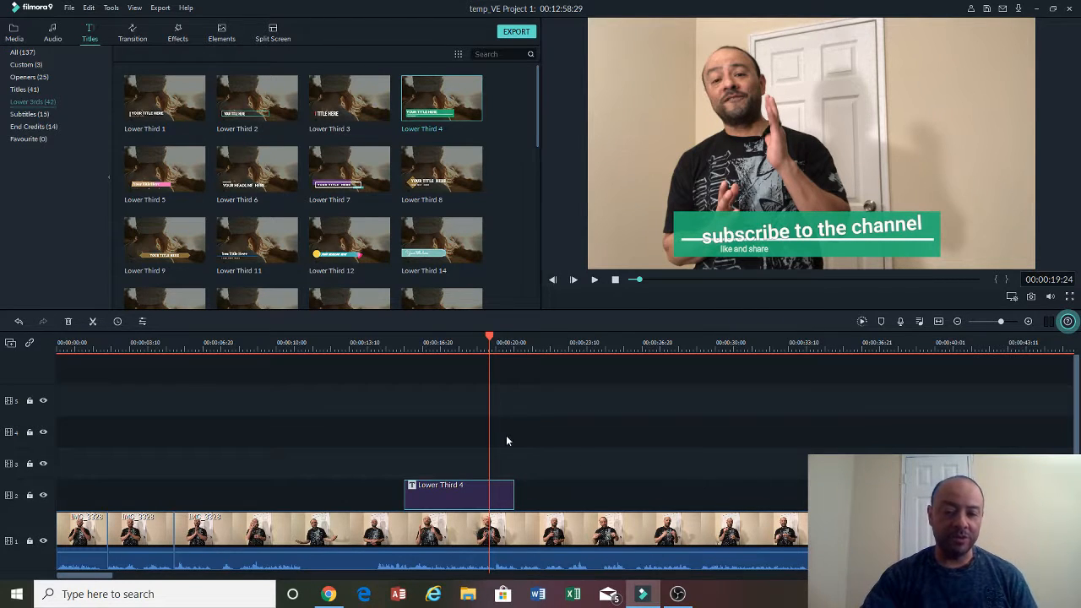
- Save the customised title as a custom preset named "subscritopn caption" and close the title editor
{"action": "double_click", "coordinate": [437, 487]}
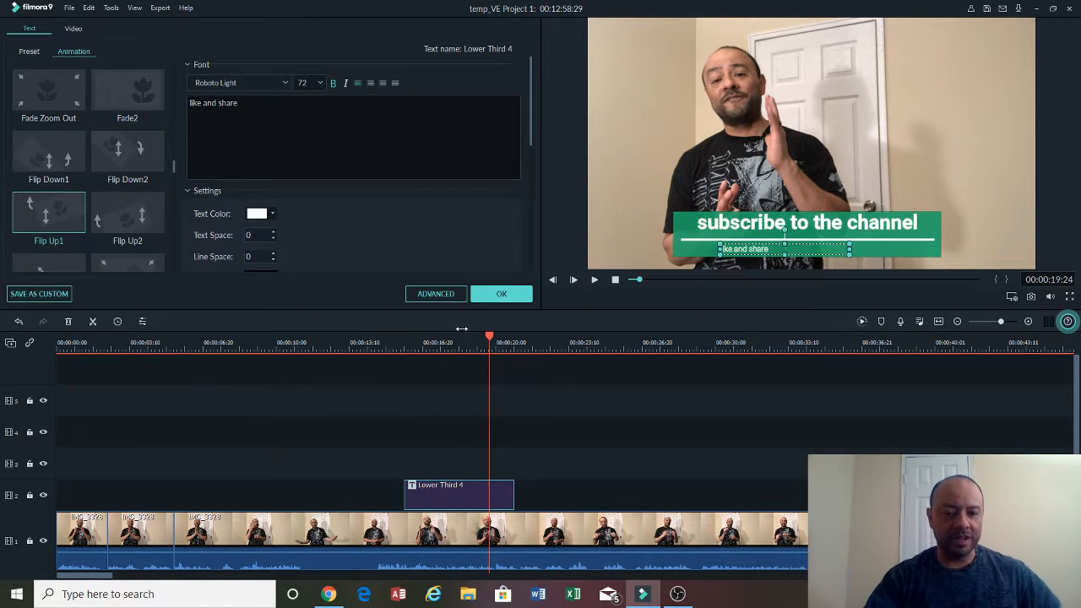
{"action": "left_click", "coordinate": [63, 298]}
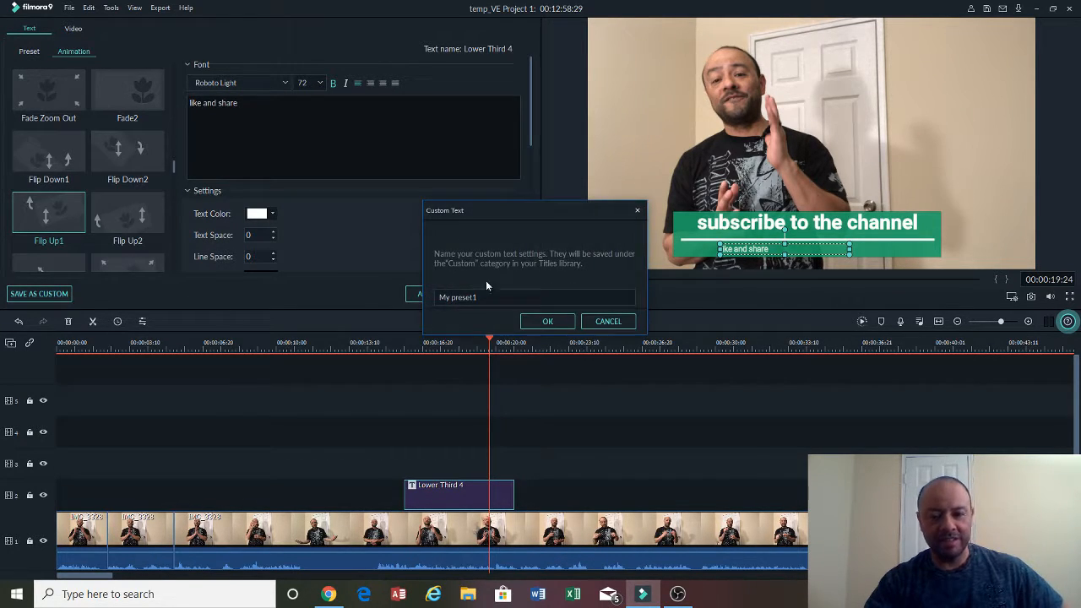
{"action": "key", "text": "ctrl+a"}
{"action": "key", "text": "BackSpace"}
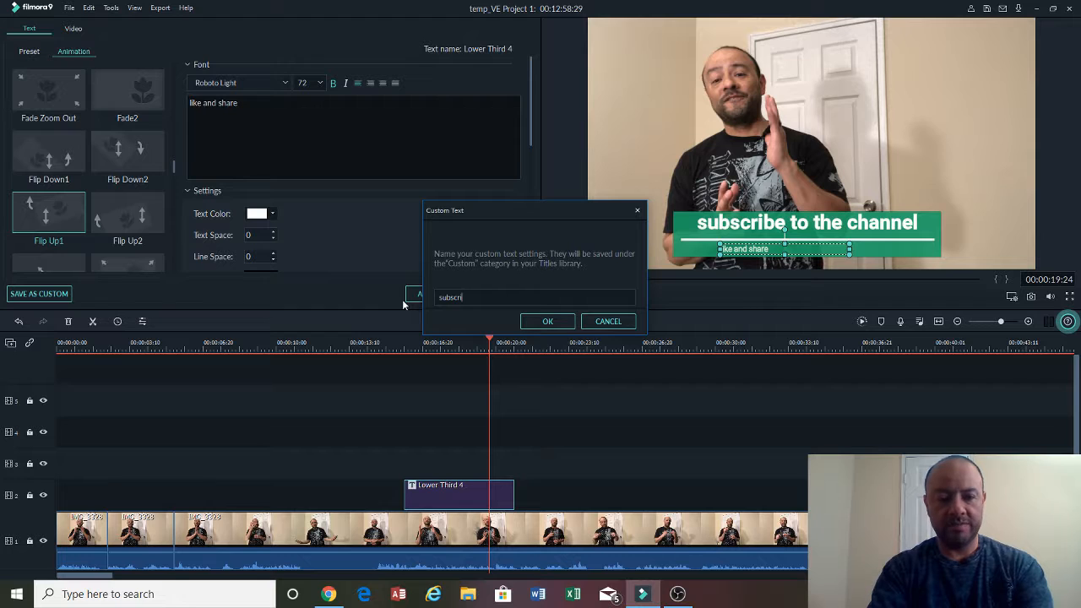
{"action": "type", "text": "topn caption"}
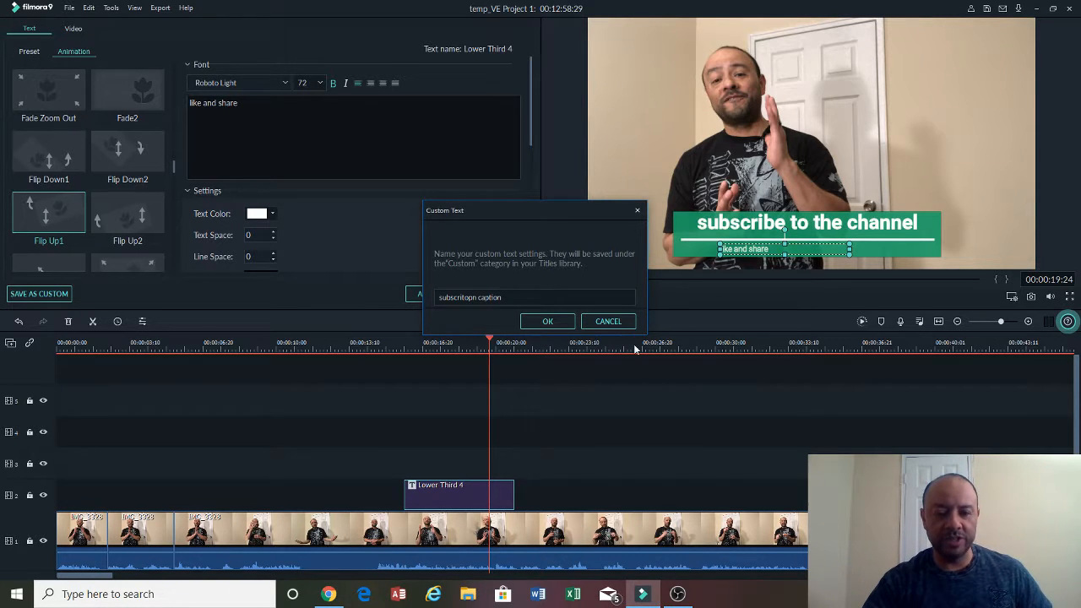
{"action": "left_click", "coordinate": [571, 321]}
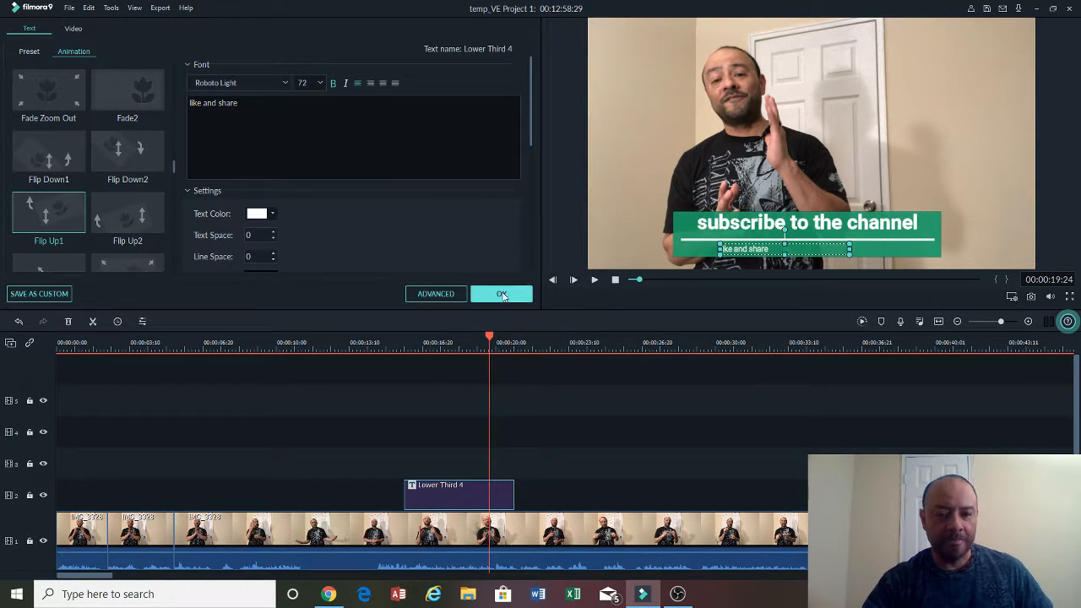
{"action": "left_click", "coordinate": [503, 295]}
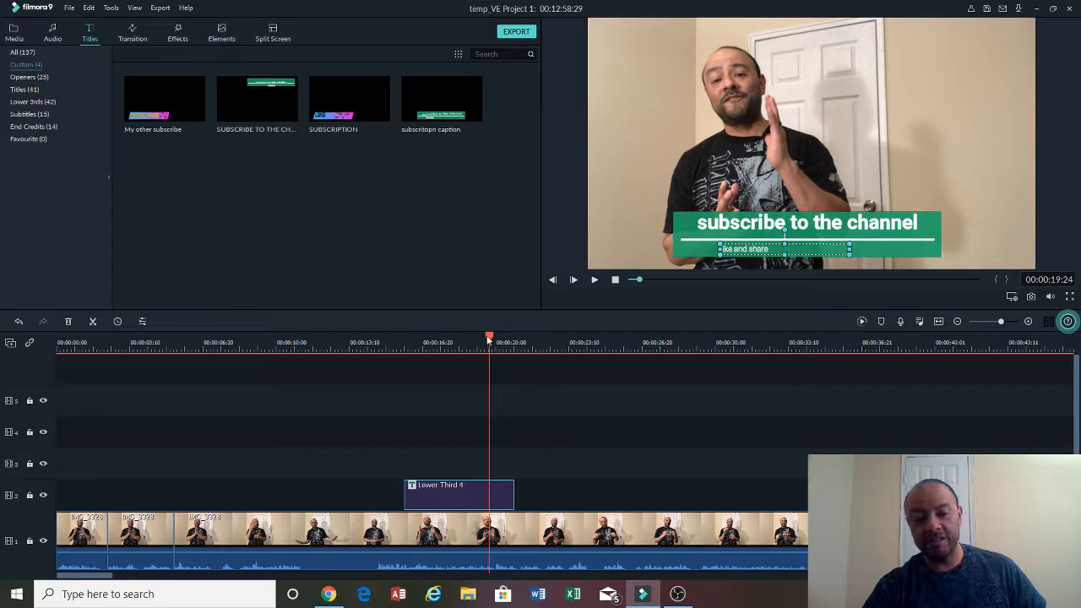
- Add the IMG_3275 (Edited) and IMG_3293 (Edited) clips to the second video track starting around 25 seconds
{"action": "left_click", "coordinate": [582, 359]}
{"action": "left_click", "coordinate": [631, 379]}
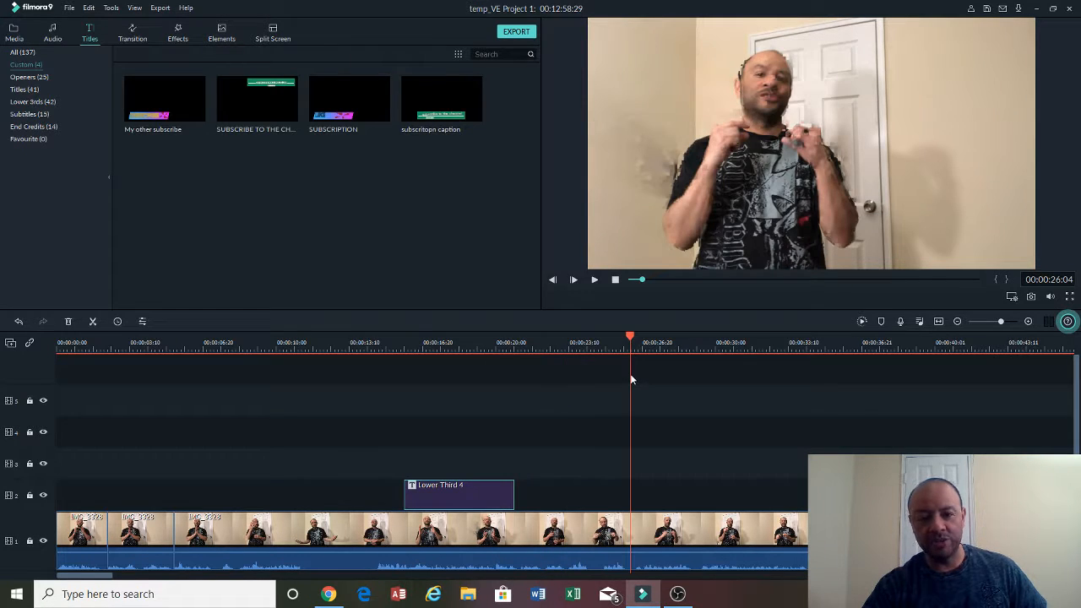
{"action": "left_click", "coordinate": [640, 343]}
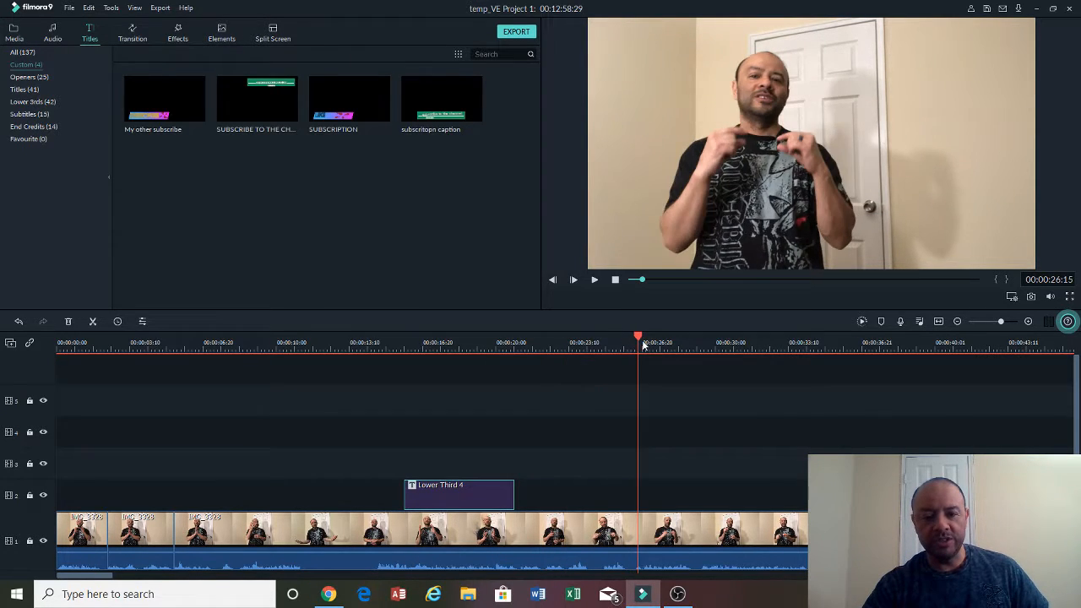
{"action": "left_click", "coordinate": [643, 344]}
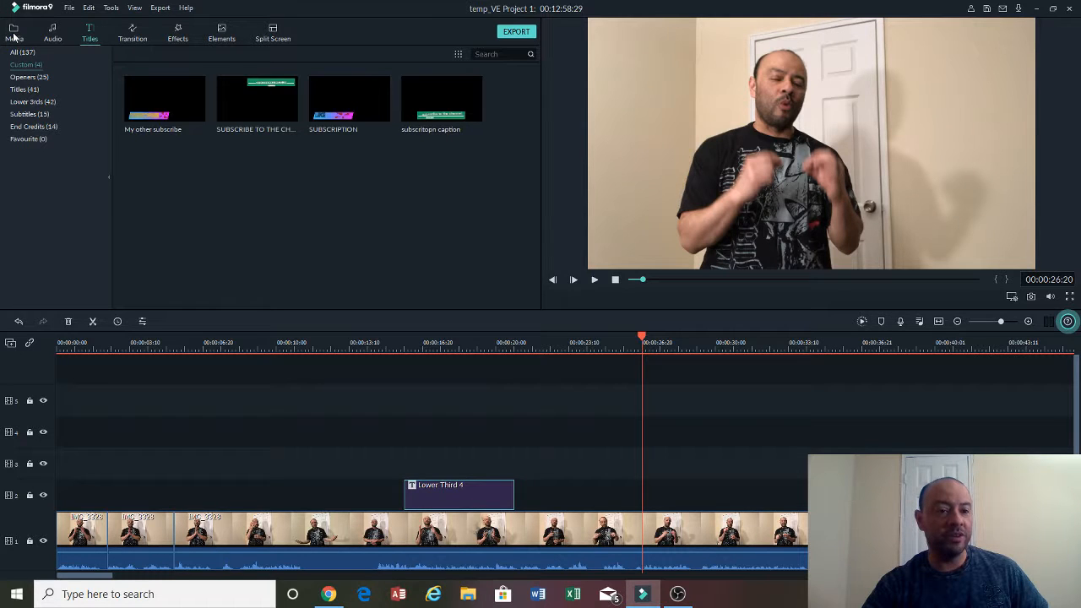
{"action": "left_click", "coordinate": [13, 34]}
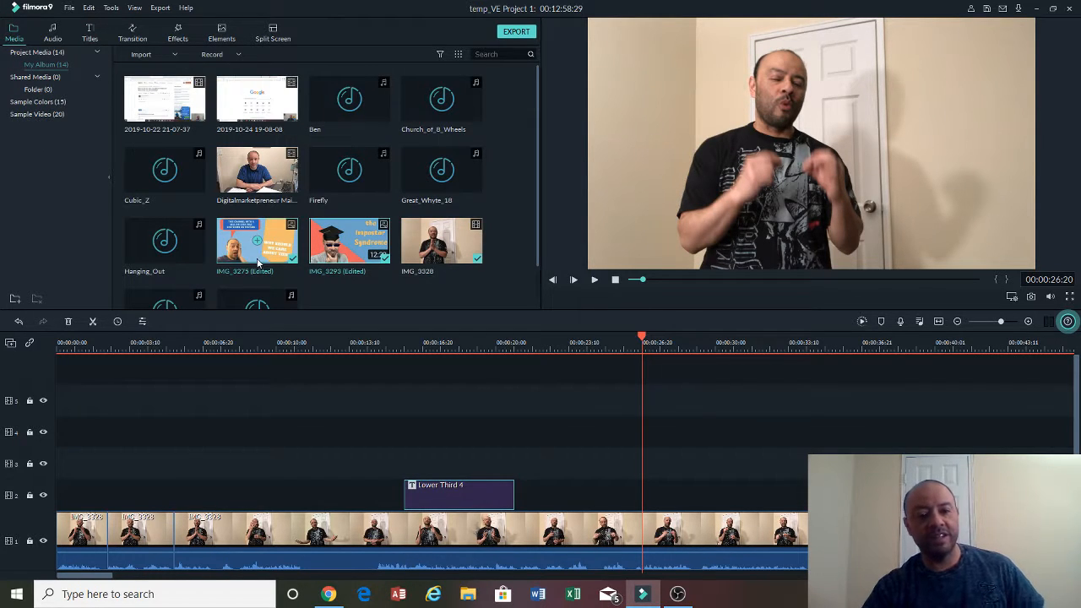
{"action": "left_click_drag", "start_coordinate": [251, 250], "coordinate": [634, 490]}
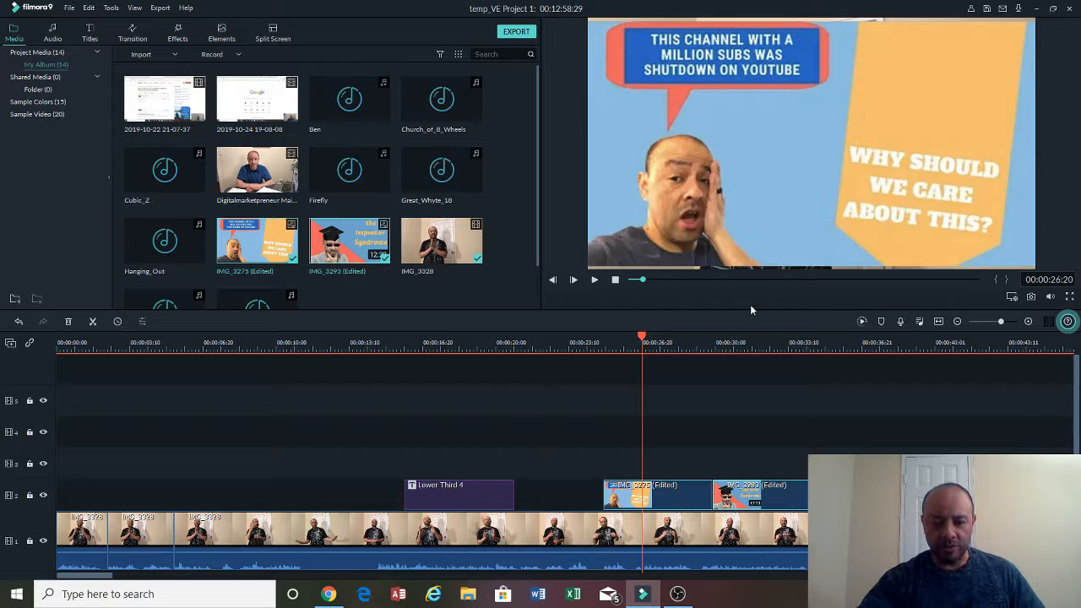
- Shrink the IMG_3275 overlay into a small picture-in-picture in the upper-right corner of the frame
{"action": "double_click", "coordinate": [690, 497]}
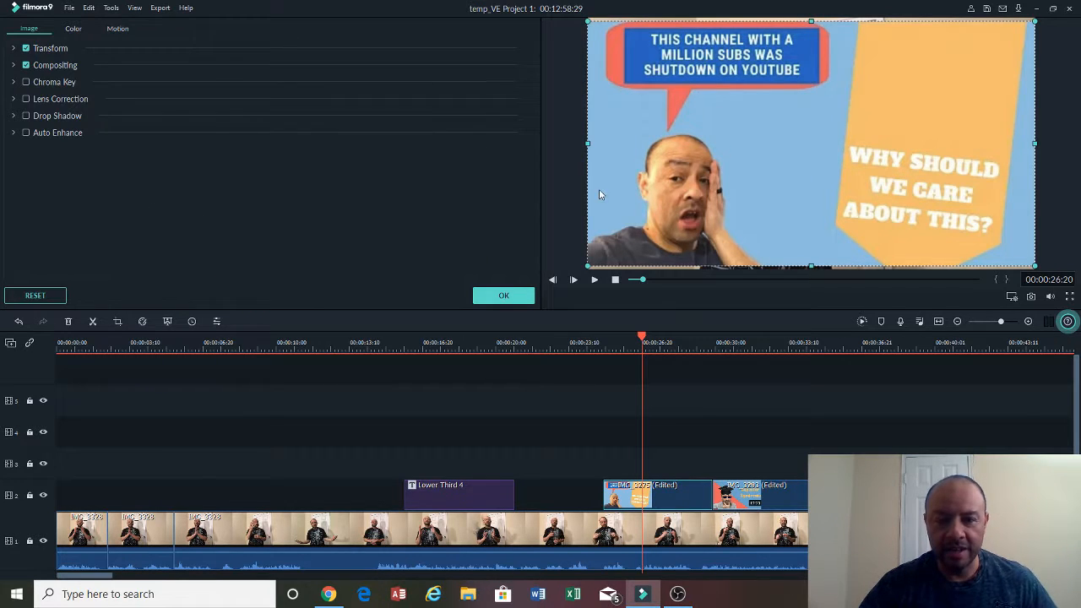
{"action": "left_click_drag", "start_coordinate": [586, 144], "coordinate": [872, 151]}
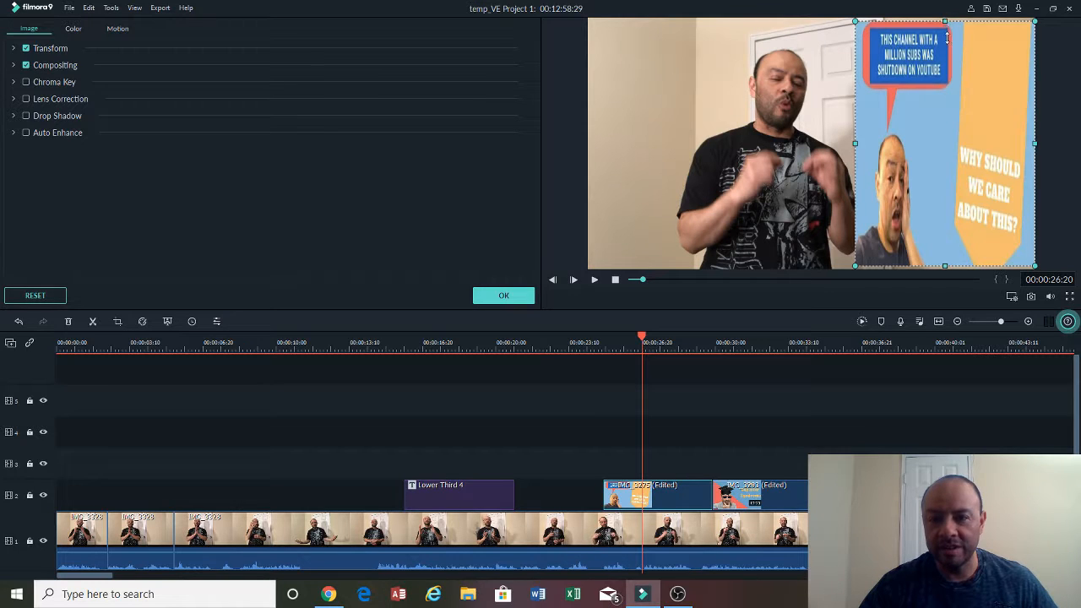
{"action": "left_click_drag", "start_coordinate": [947, 37], "coordinate": [954, 205]}
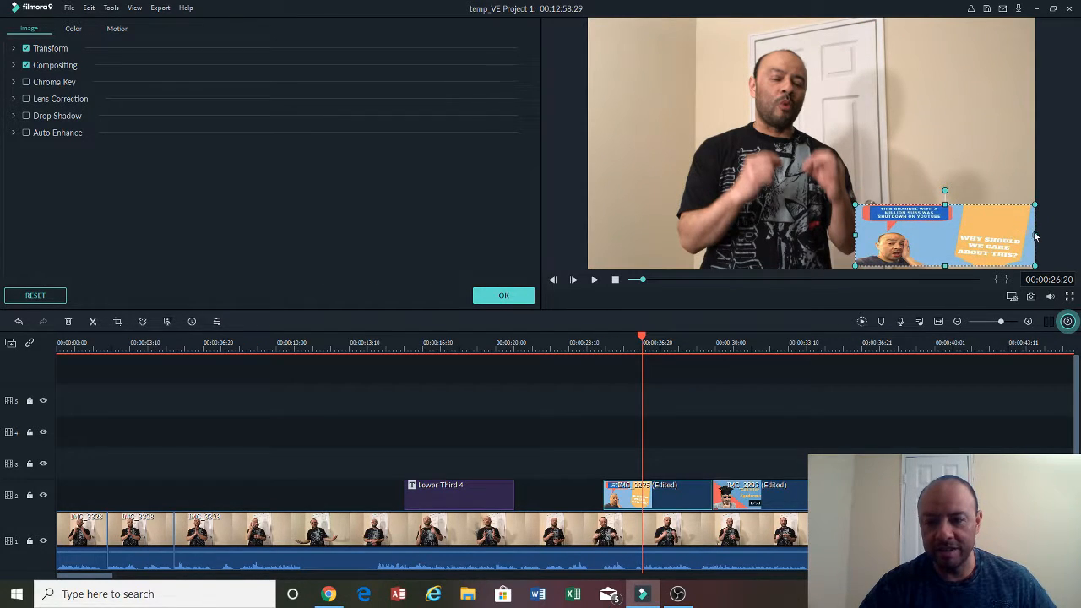
{"action": "left_click_drag", "start_coordinate": [1036, 236], "coordinate": [979, 78]}
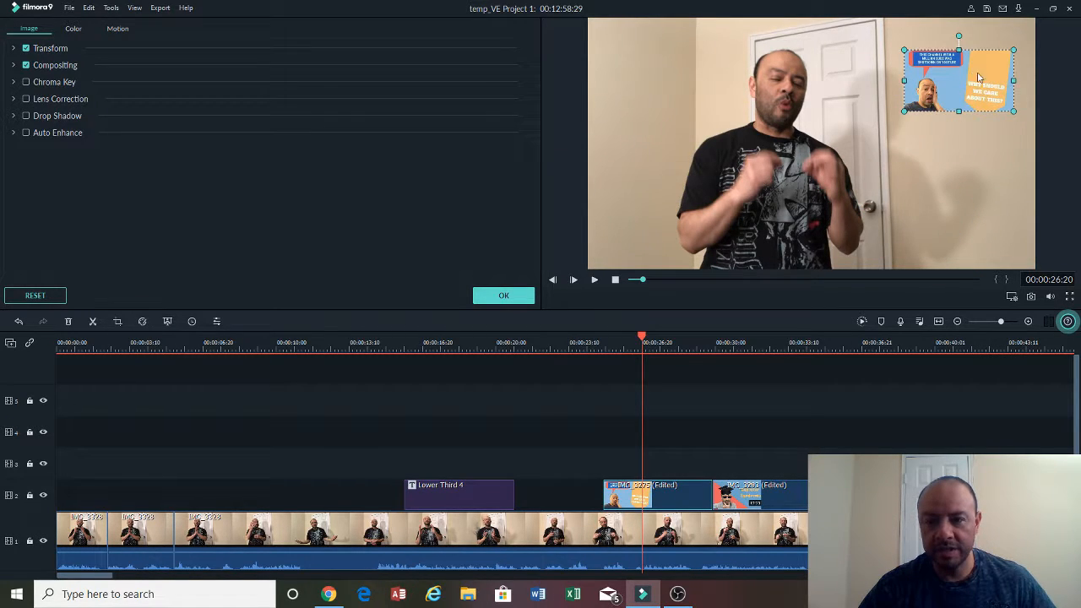
- Move the IMG_3293 clip to the third track aligned with the first overlay and shrink it into the upper-left corner
{"action": "double_click", "coordinate": [748, 493]}
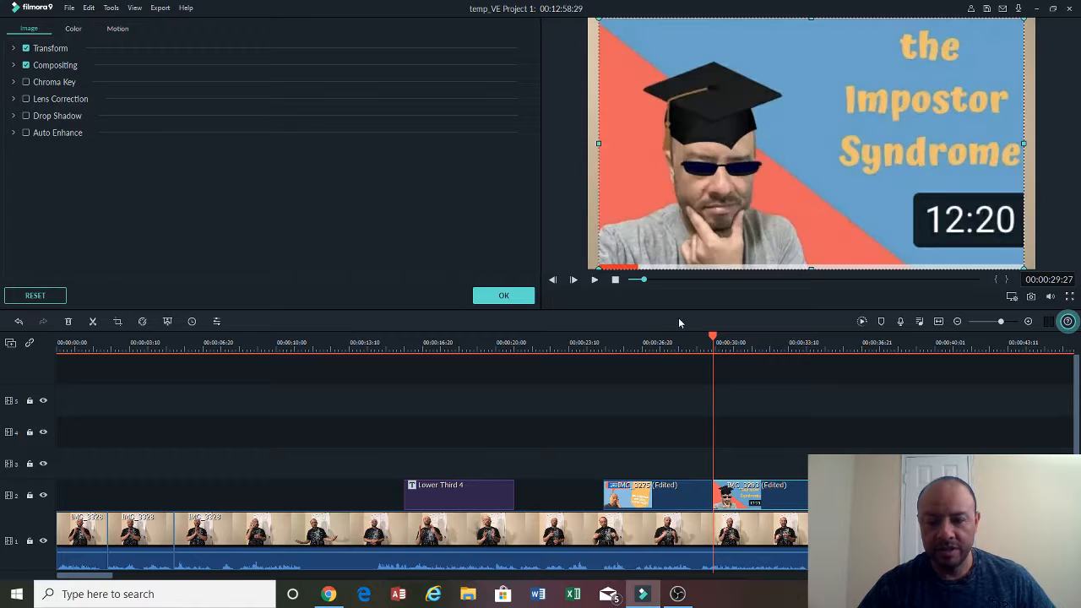
{"action": "left_click_drag", "start_coordinate": [754, 488], "coordinate": [668, 456]}
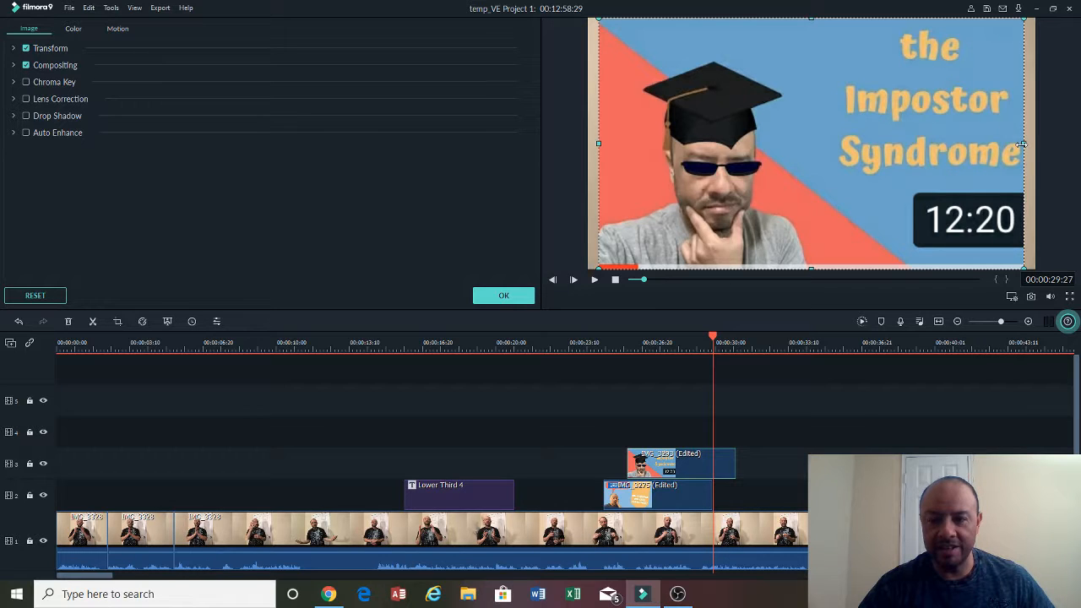
{"action": "left_click_drag", "start_coordinate": [1024, 144], "coordinate": [791, 146]}
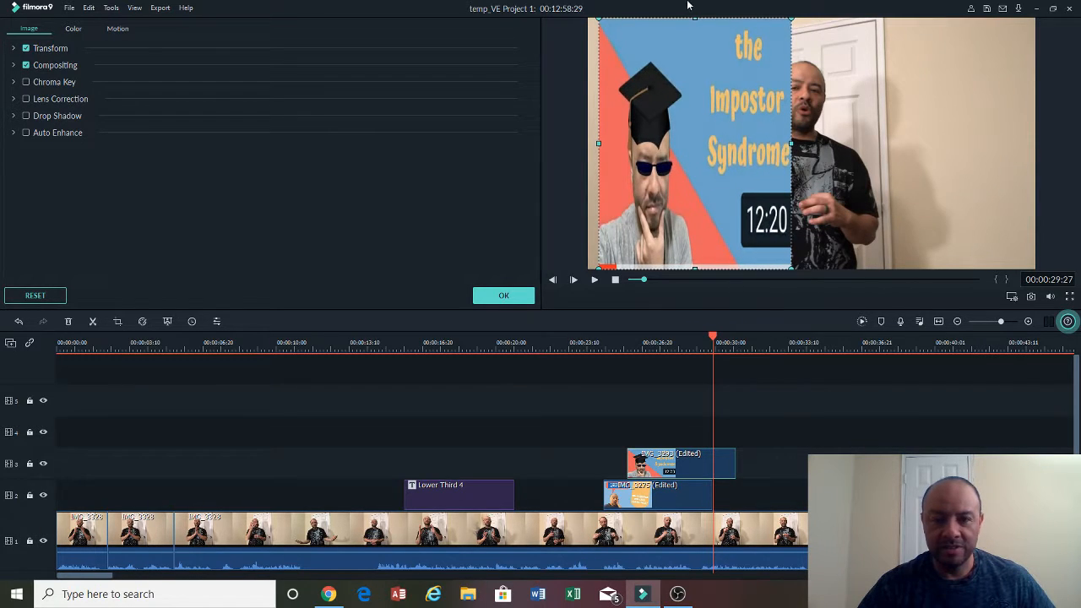
{"action": "left_click_drag", "start_coordinate": [694, 19], "coordinate": [682, 110]}
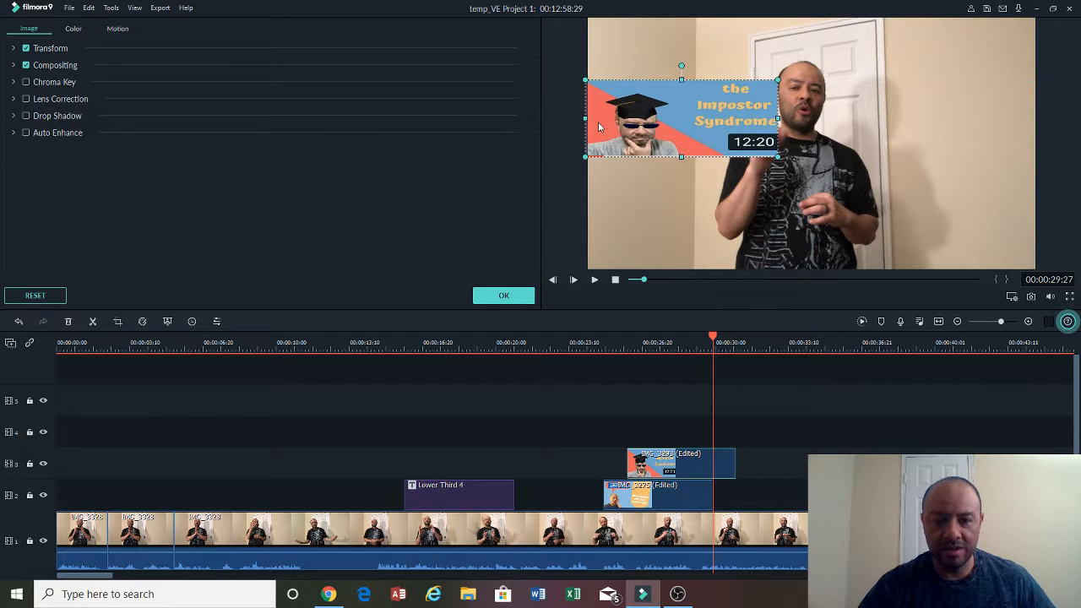
{"action": "left_click_drag", "start_coordinate": [585, 118], "coordinate": [619, 82]}
{"action": "left_click_drag", "start_coordinate": [663, 453], "coordinate": [643, 452]}
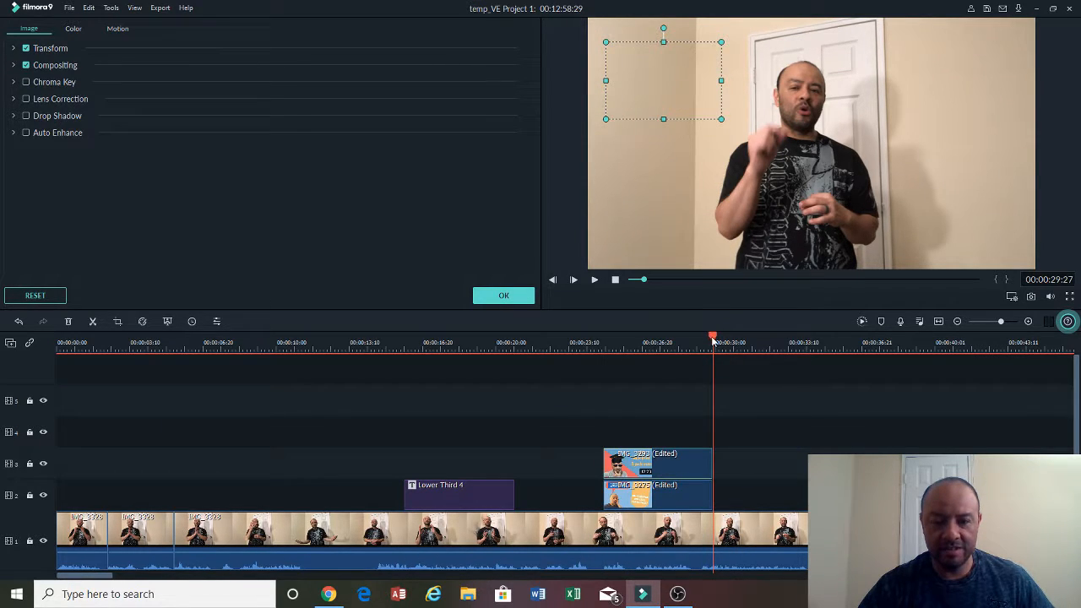
- Play back the timeline from about 26 seconds to preview both picture-in-picture overlays
{"action": "left_click_drag", "start_coordinate": [713, 339], "coordinate": [517, 373]}
{"action": "left_click", "coordinate": [594, 280]}
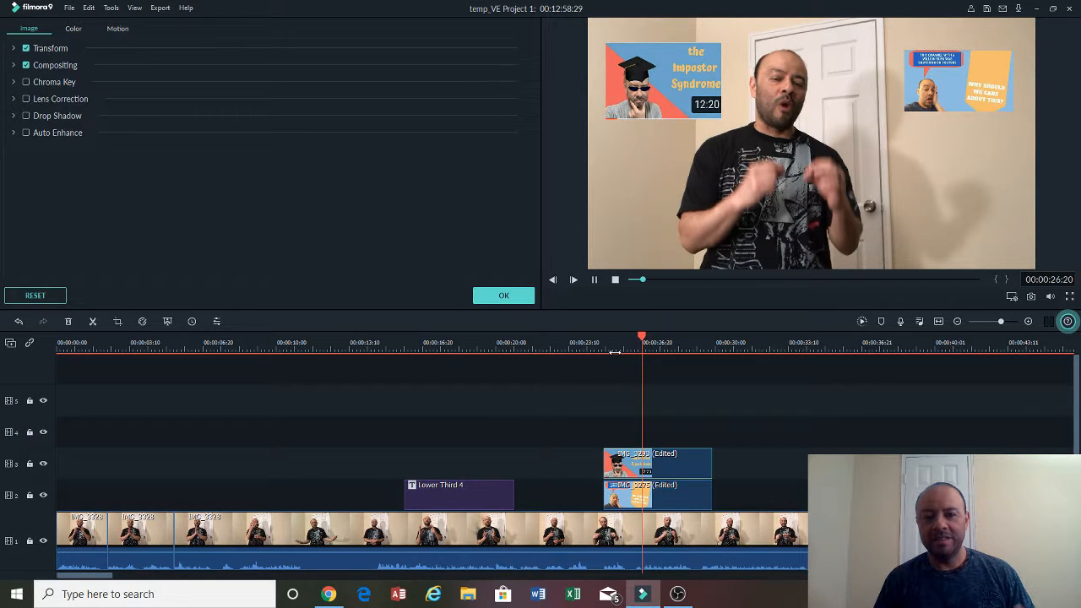
{"action": "left_click", "coordinate": [594, 280]}
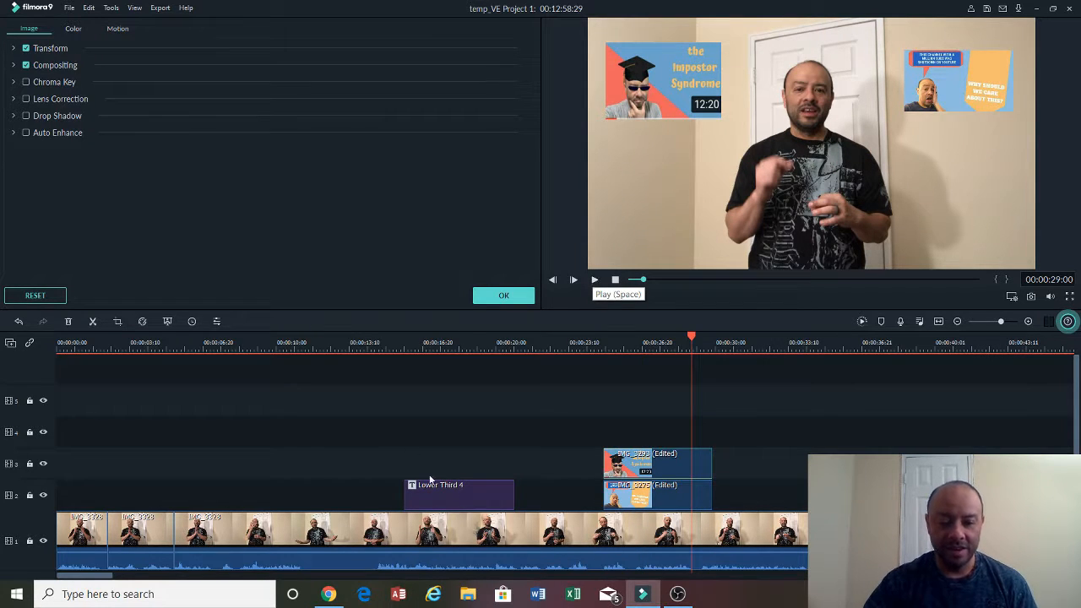
- Move the Lower Third 4 title onto the fourth track above the overlays at about 25 seconds
{"action": "double_click", "coordinate": [482, 496]}
{"action": "left_click_drag", "start_coordinate": [482, 496], "coordinate": [694, 434]}
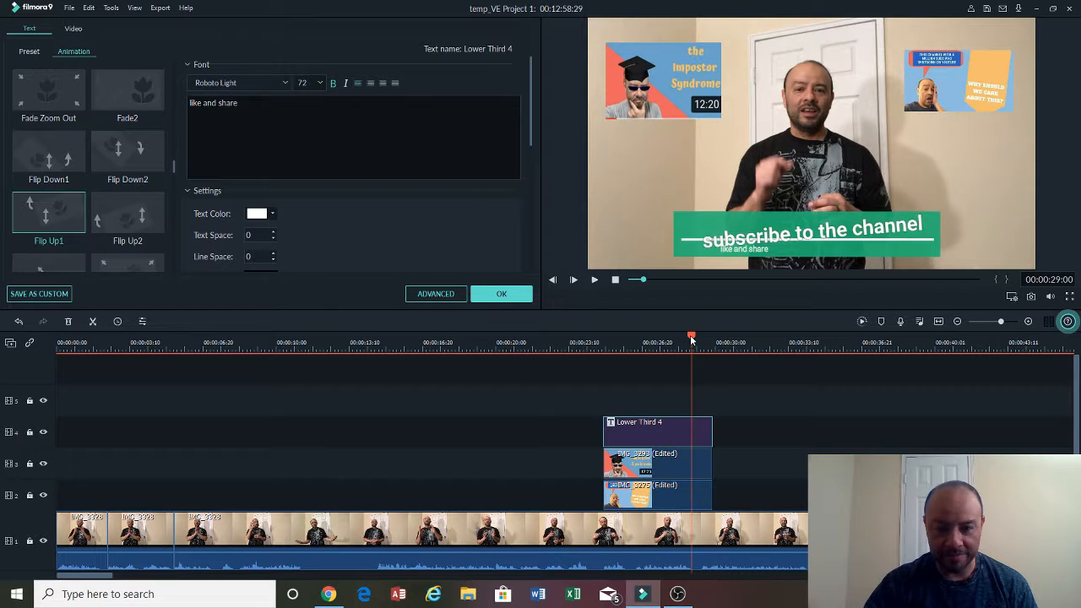
- Play back the timeline from about 20 seconds to check the stacked title and overlays
{"action": "left_click_drag", "start_coordinate": [692, 338], "coordinate": [513, 346]}
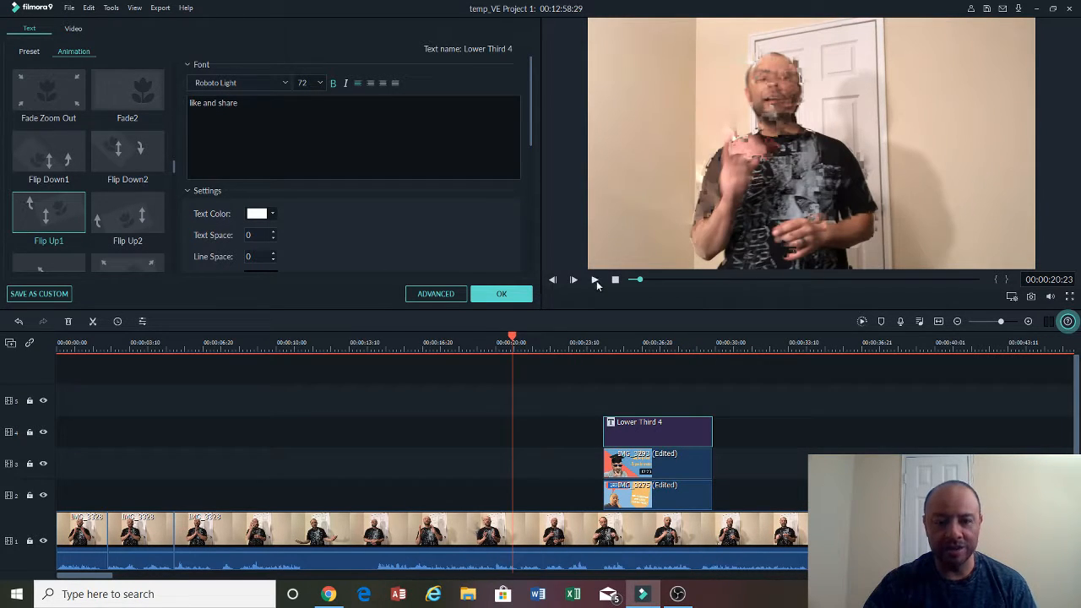
{"action": "left_click", "coordinate": [595, 280]}
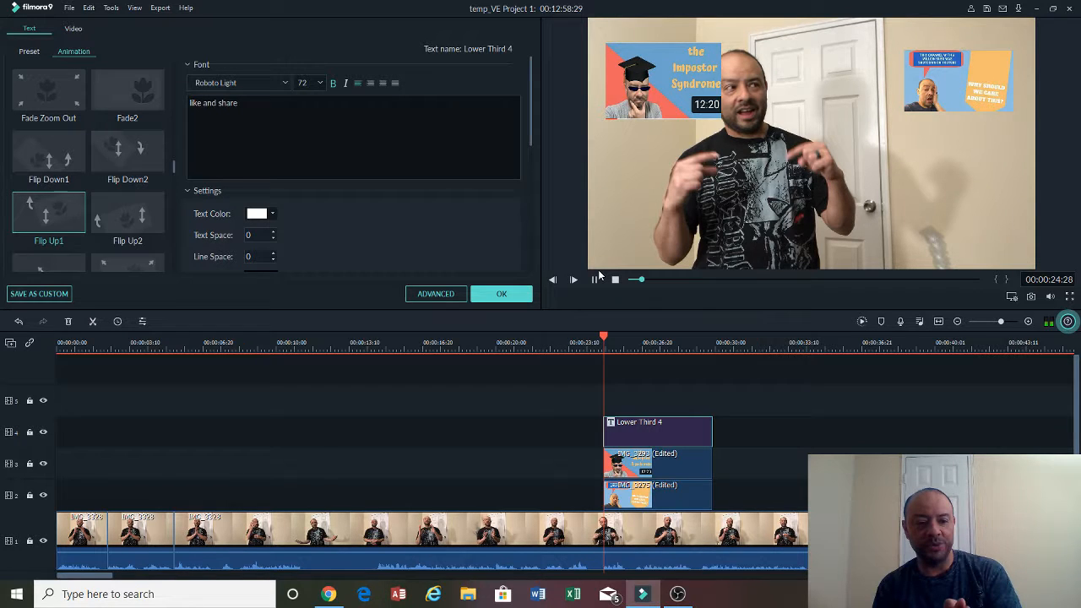
{"action": "left_click", "coordinate": [594, 280]}
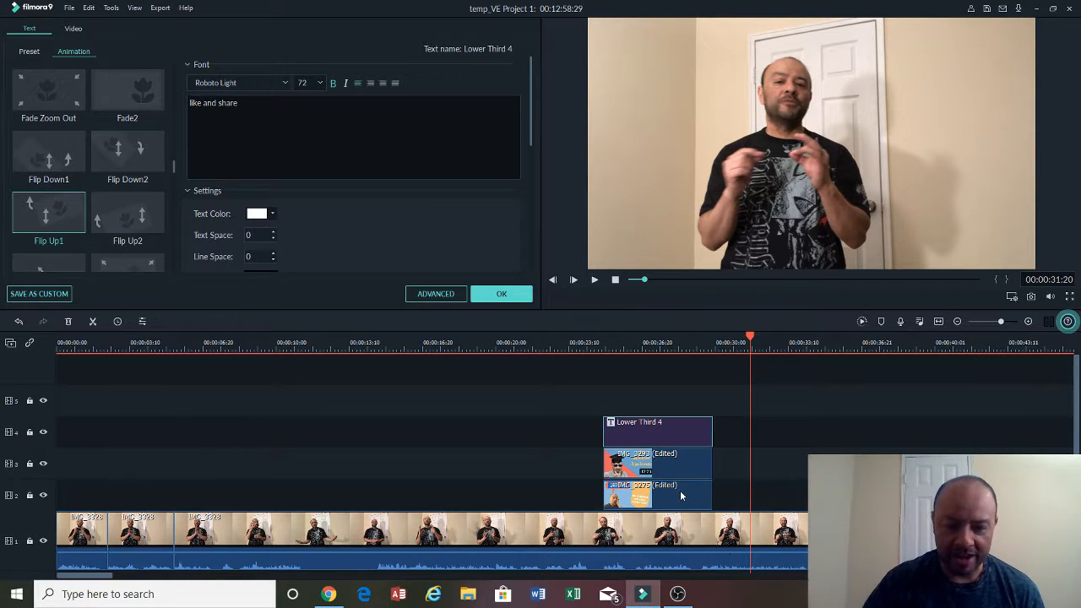
- Rearrange the second track so the title, IMG_3275 overlay and IMG_3293 overlay play one after another from about 12 seconds
{"action": "left_click_drag", "start_coordinate": [683, 493], "coordinate": [541, 490]}
{"action": "left_click_drag", "start_coordinate": [690, 468], "coordinate": [920, 494]}
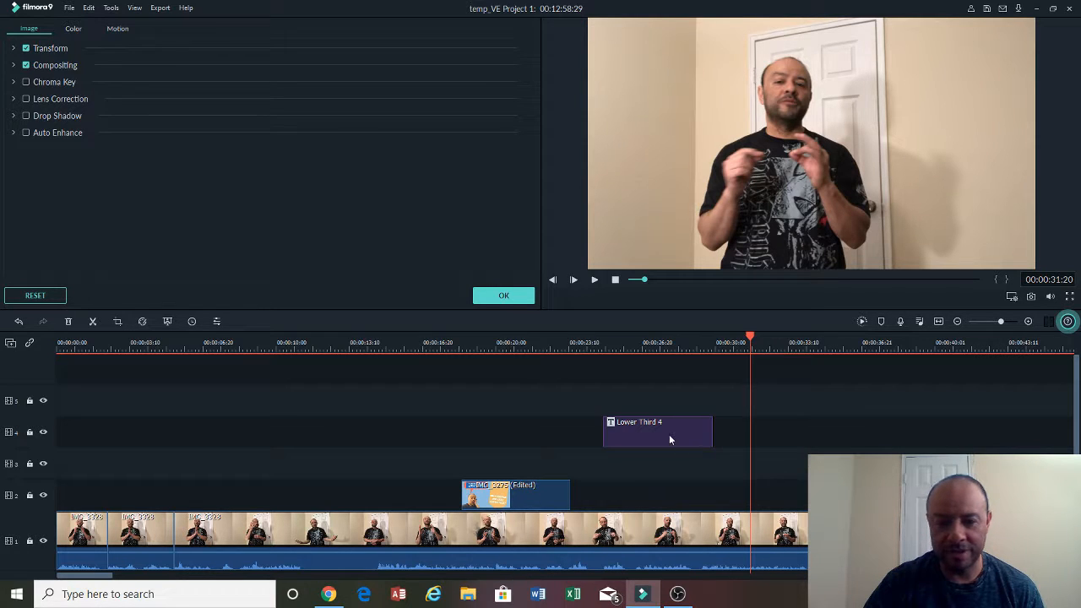
{"action": "left_click_drag", "start_coordinate": [669, 434], "coordinate": [371, 497]}
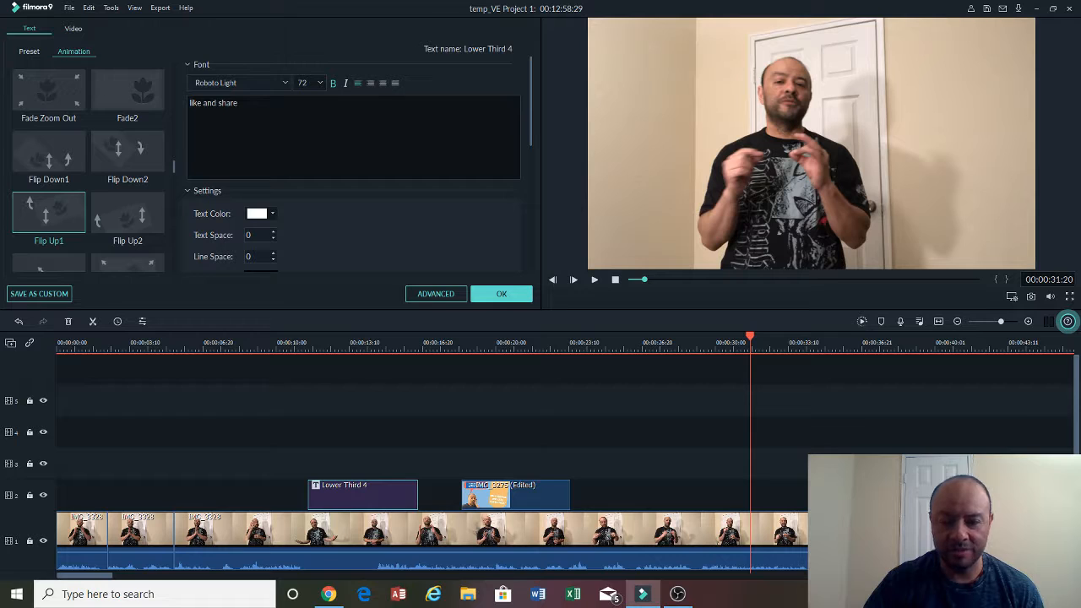
{"action": "left_click_drag", "start_coordinate": [903, 496], "coordinate": [629, 486]}
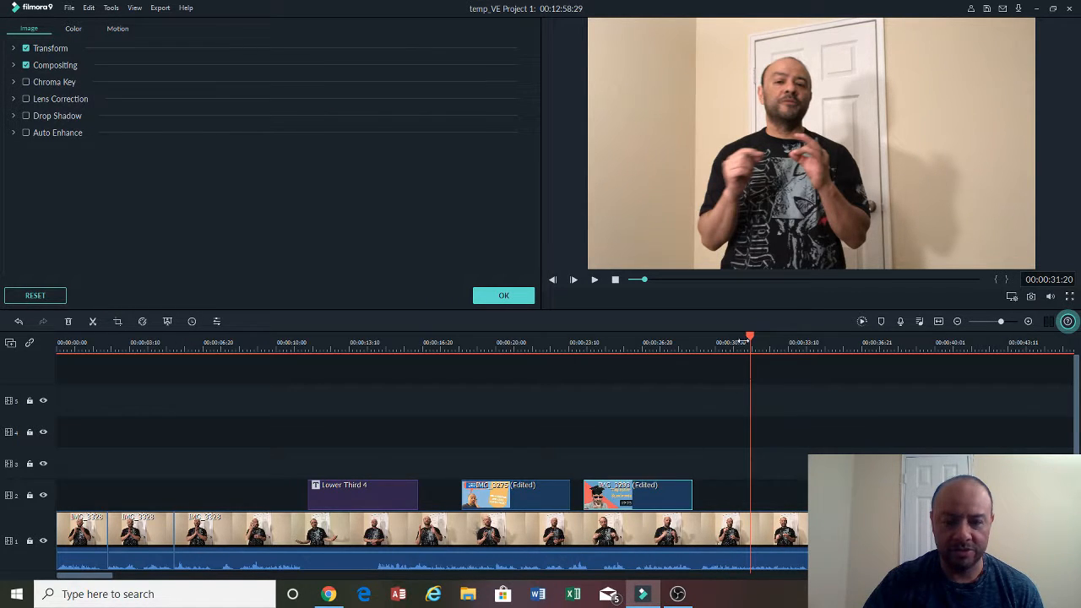
- Play back the timeline from about 7 seconds to review the sequence
{"action": "left_click_drag", "start_coordinate": [750, 338], "coordinate": [264, 405]}
{"action": "left_click", "coordinate": [595, 279]}
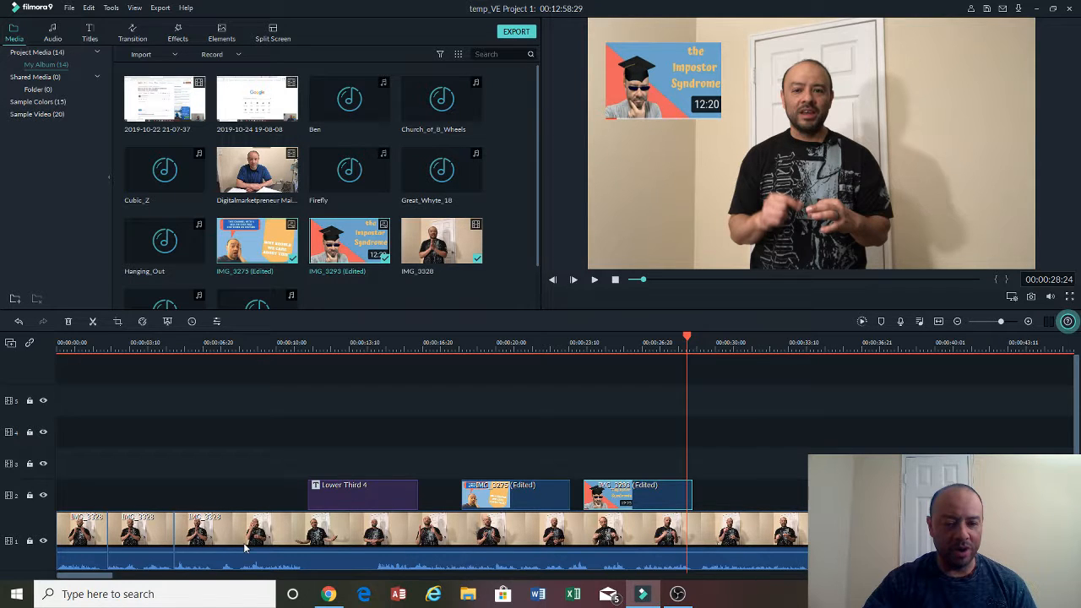
- Add the Firefly music track to the audio track under the video
{"action": "scroll", "coordinate": [72, 429], "scroll_direction": "down", "scroll_amount": 2}
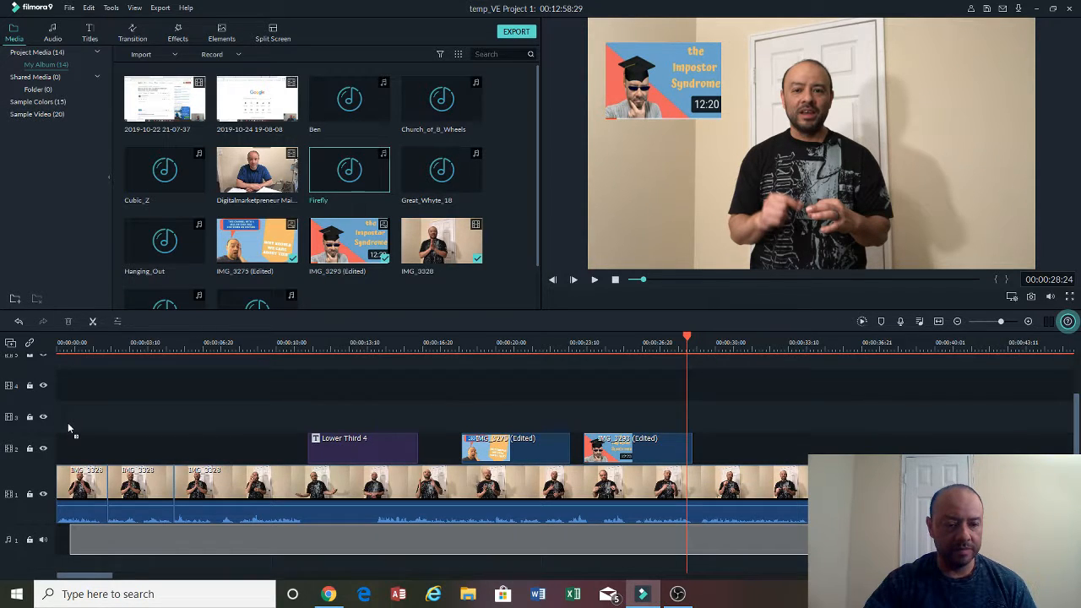
{"action": "left_click_drag", "start_coordinate": [68, 423], "coordinate": [67, 422]}
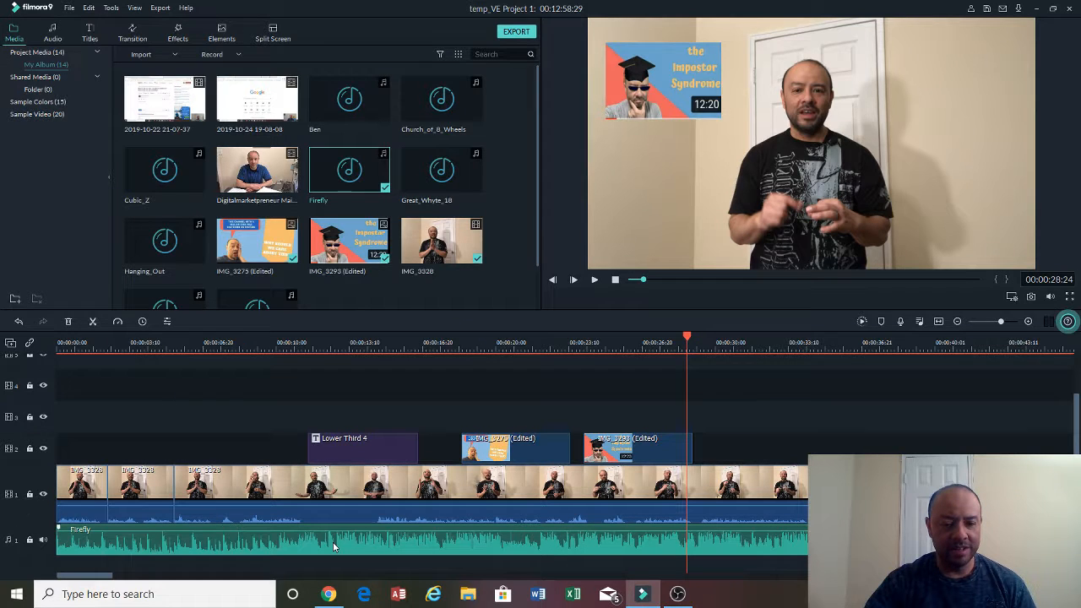
- Lower the Firefly music volume to about -42 dB while previewing, and confirm the audio settings
{"action": "double_click", "coordinate": [334, 547]}
{"action": "left_click_drag", "start_coordinate": [40, 138], "coordinate": [40, 177]}
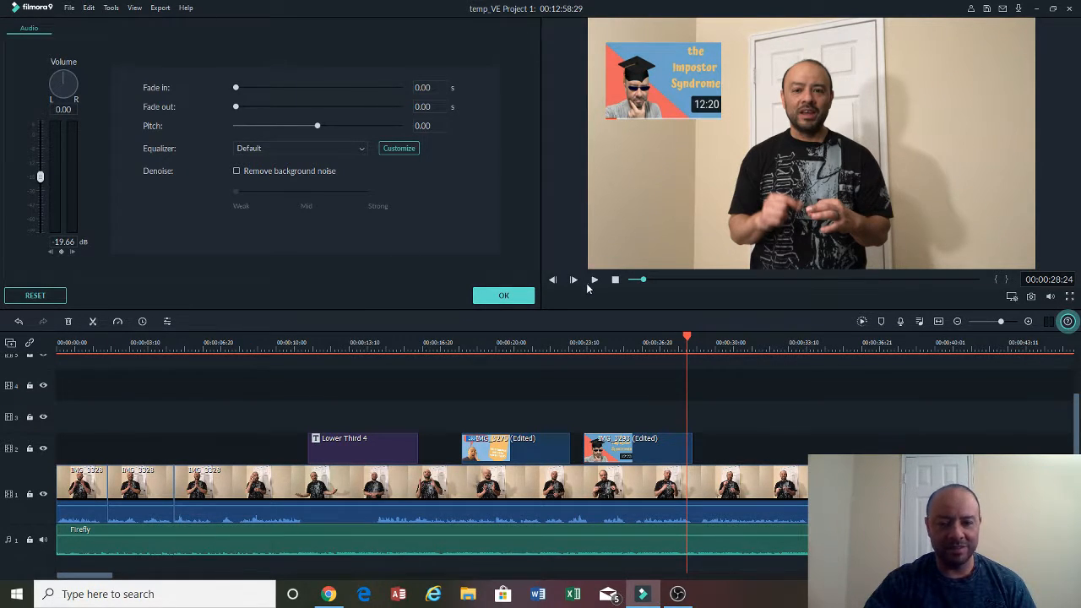
{"action": "left_click", "coordinate": [594, 280]}
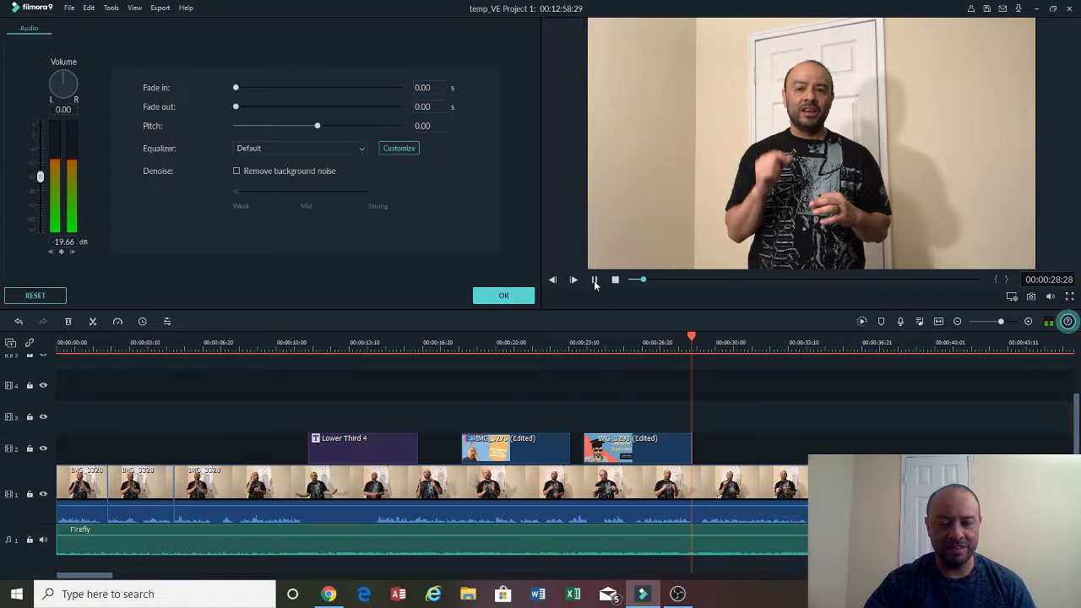
{"action": "left_click_drag", "start_coordinate": [40, 176], "coordinate": [44, 201]}
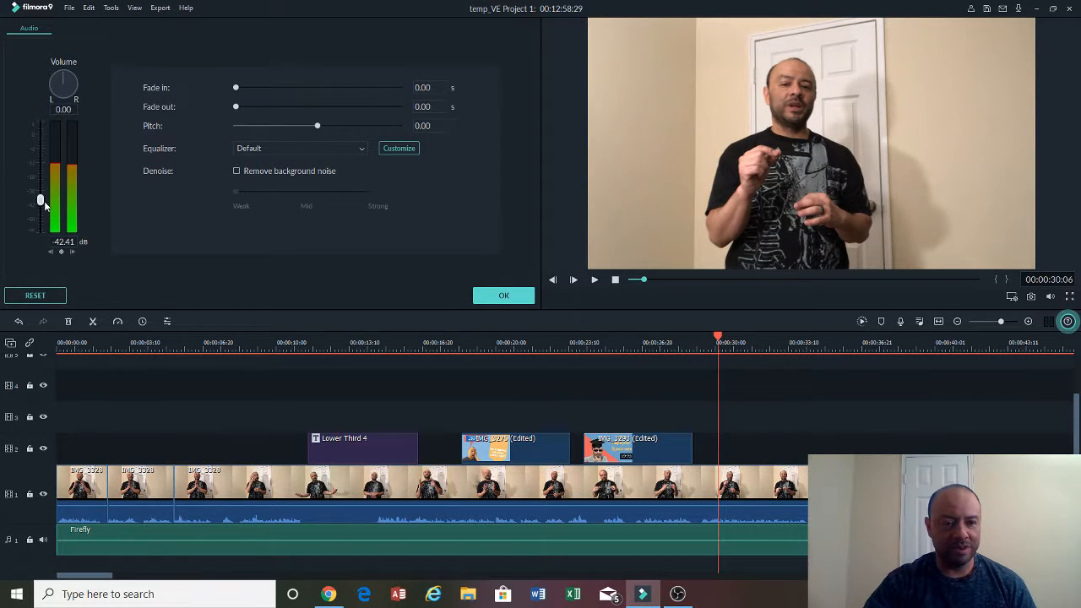
{"action": "left_click", "coordinate": [503, 294]}
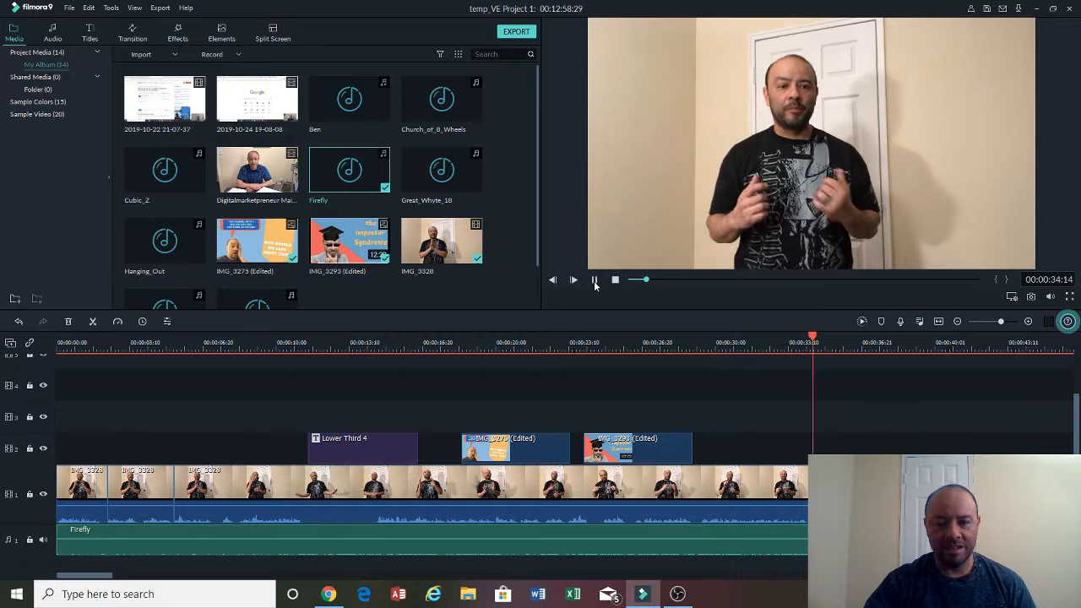
{"action": "left_click", "coordinate": [594, 280]}
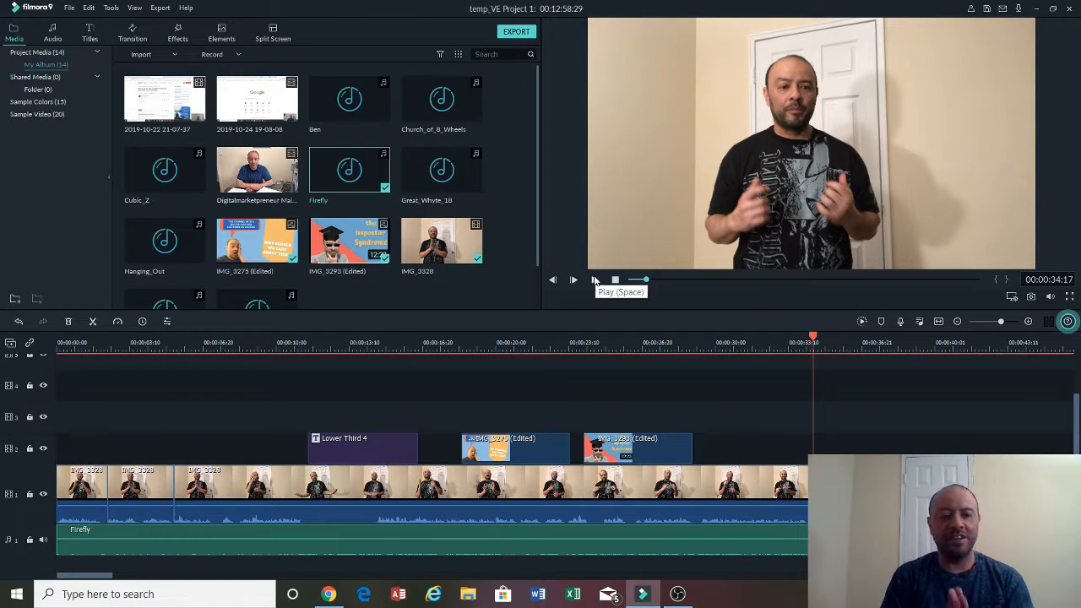
- Copy the Lower Third 4 title clip and move the playhead to about 2 minutes 33 seconds
{"action": "left_click", "coordinate": [387, 454]}
{"action": "right_click", "coordinate": [388, 454]}
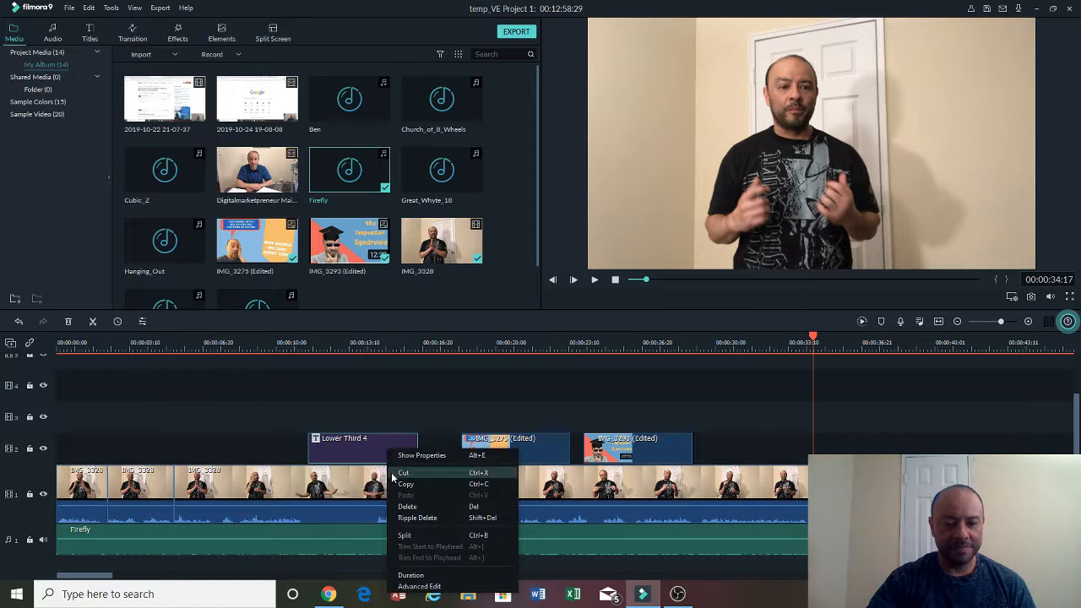
{"action": "left_click", "coordinate": [393, 486]}
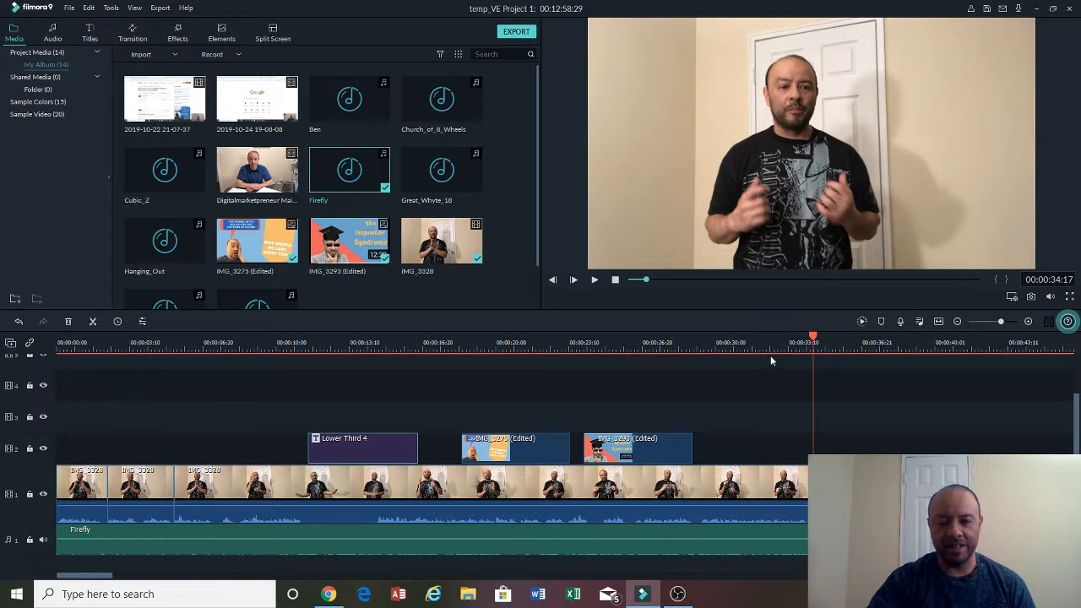
{"action": "left_click", "coordinate": [659, 280]}
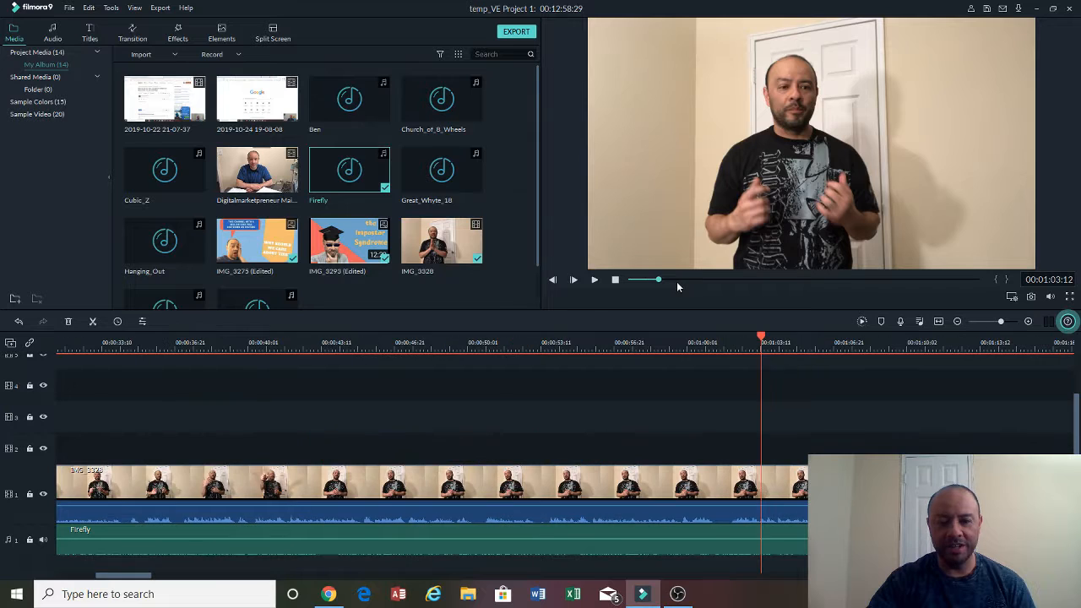
{"action": "left_click", "coordinate": [697, 279]}
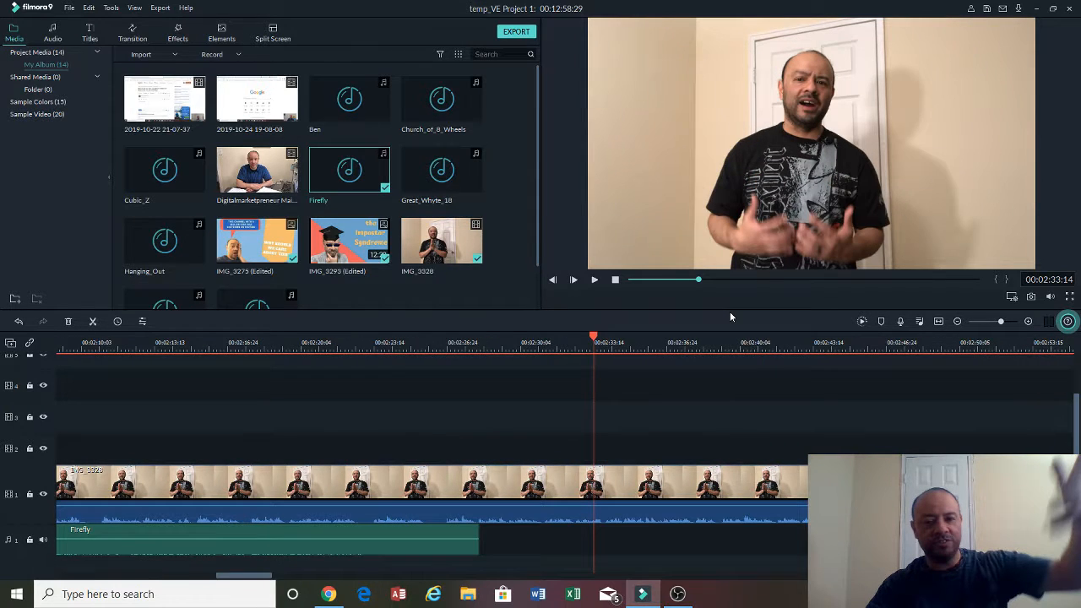